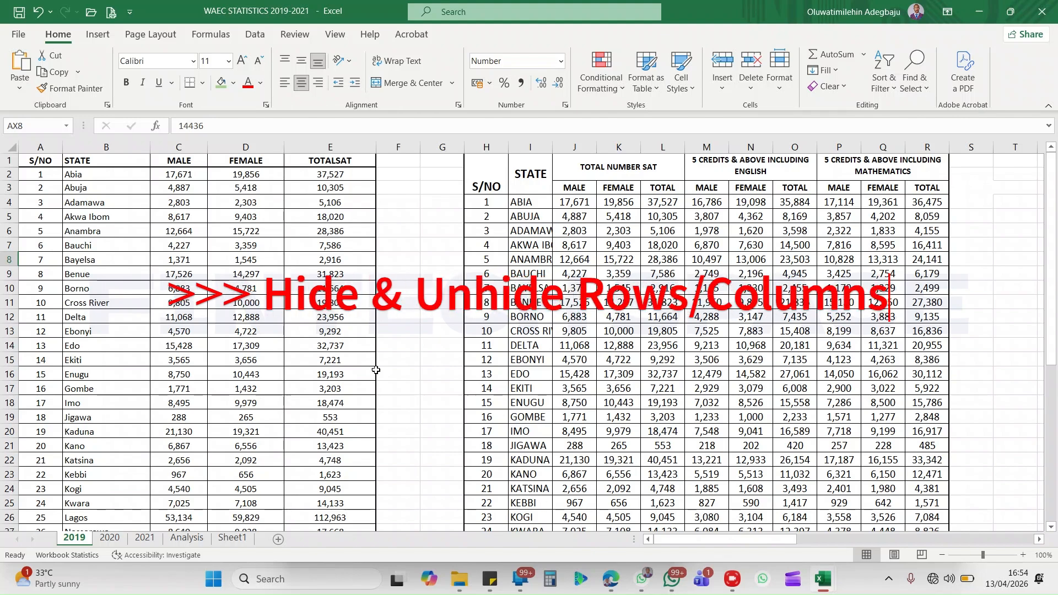
# Look across the 2019 sheet's side-by-side tables, from the S/NO column to the empty columns past AX.
pyautogui.moveTo(777, 539); pyautogui.dragTo(602, 503)
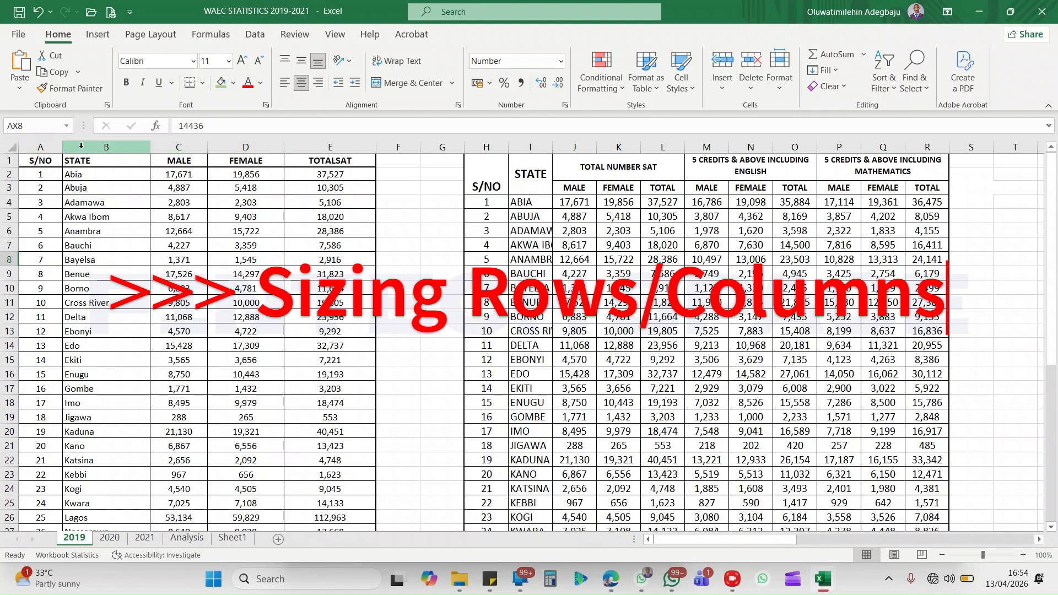
pyautogui.click(221, 146)
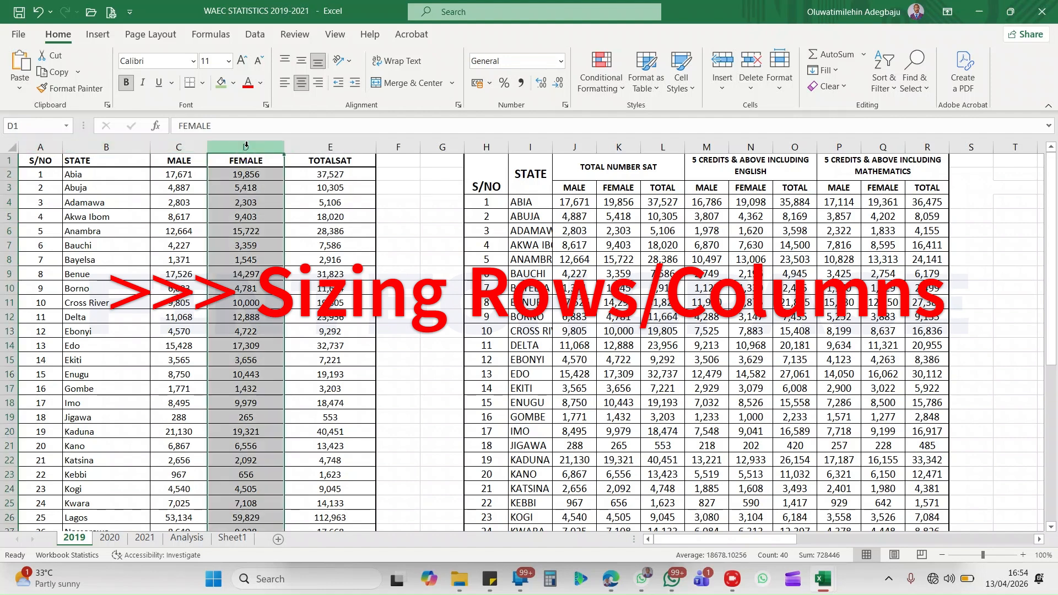
pyautogui.click(190, 144)
pyautogui.click(123, 146)
pyautogui.click(36, 147)
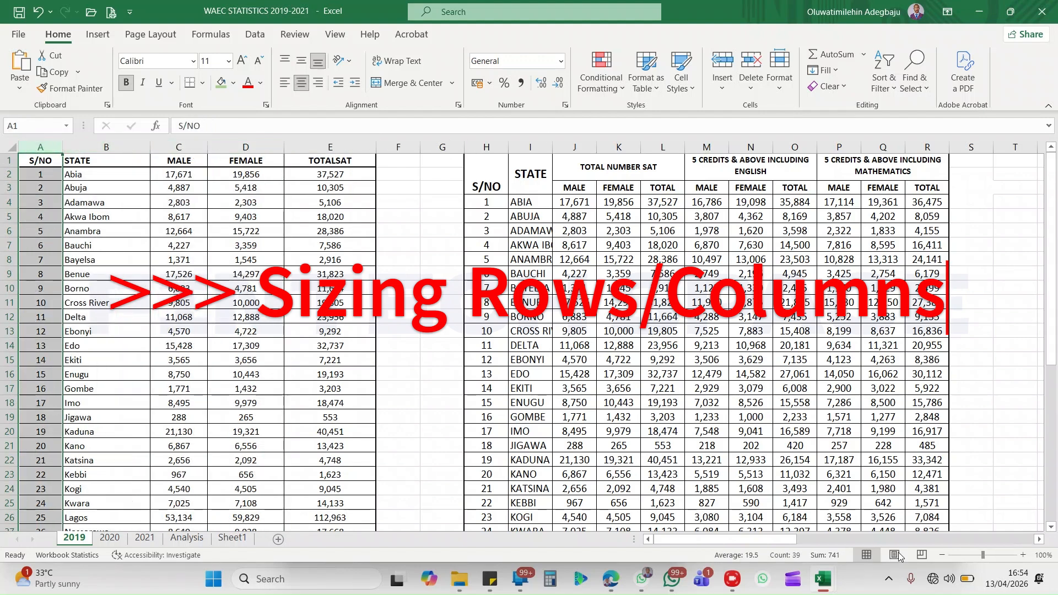
pyautogui.moveTo(786, 537); pyautogui.dragTo(868, 530)
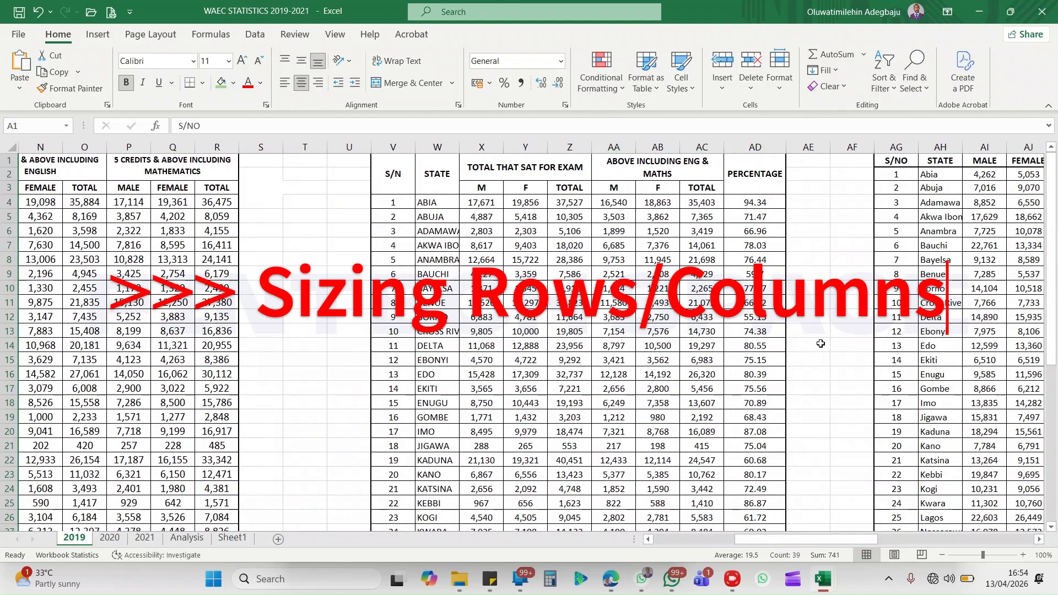
pyautogui.moveTo(794, 535); pyautogui.dragTo(967, 500)
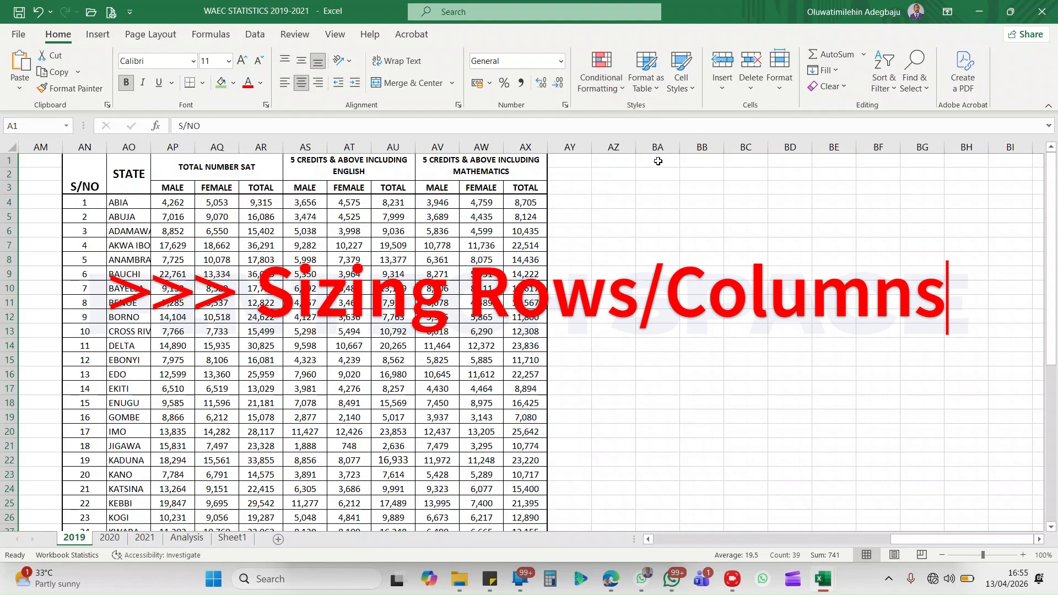
pyautogui.click(651, 145)
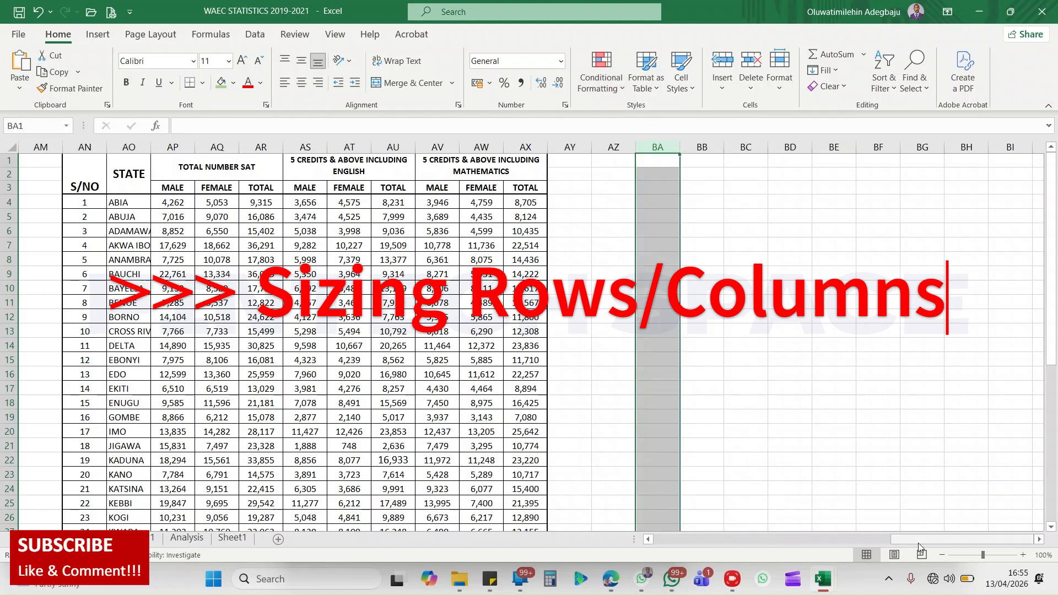
pyautogui.moveTo(920, 541); pyautogui.dragTo(682, 545)
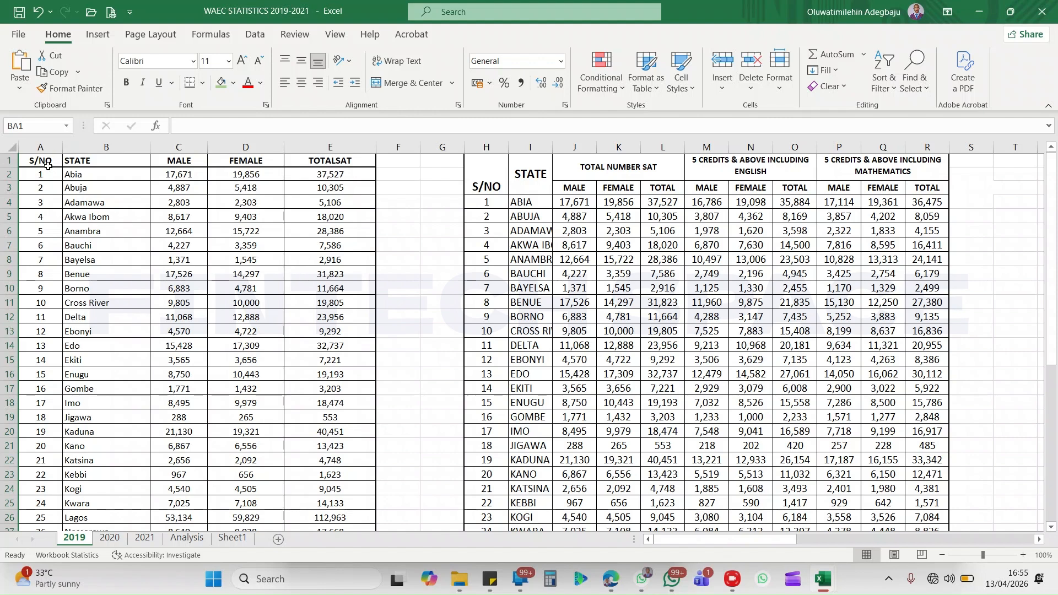
# Insert a blank column before the STATE column of the first table on the 2019 sheet.
pyautogui.click(82, 148)
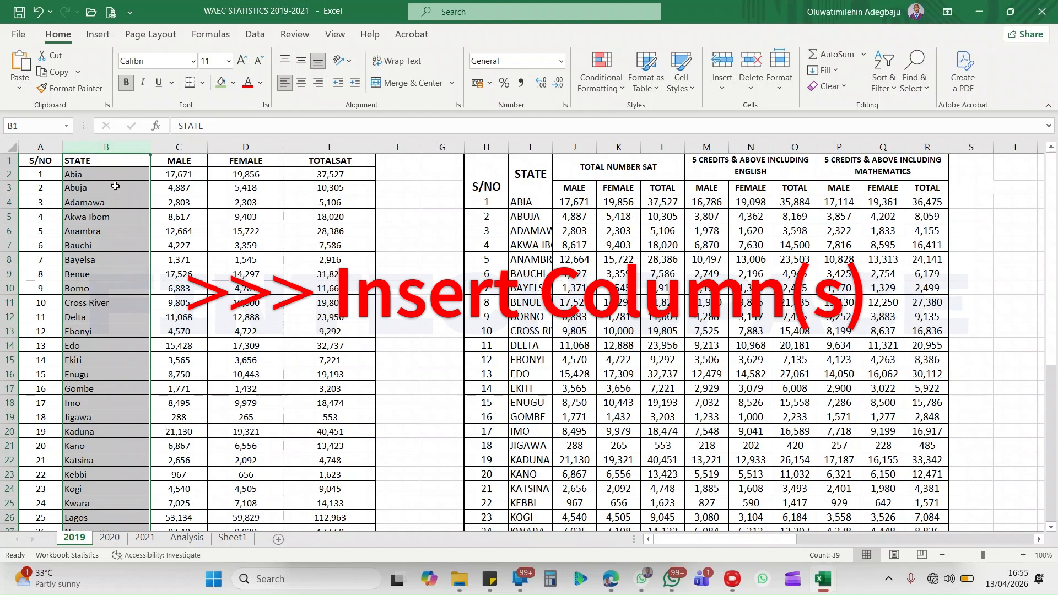
pyautogui.click(177, 187)
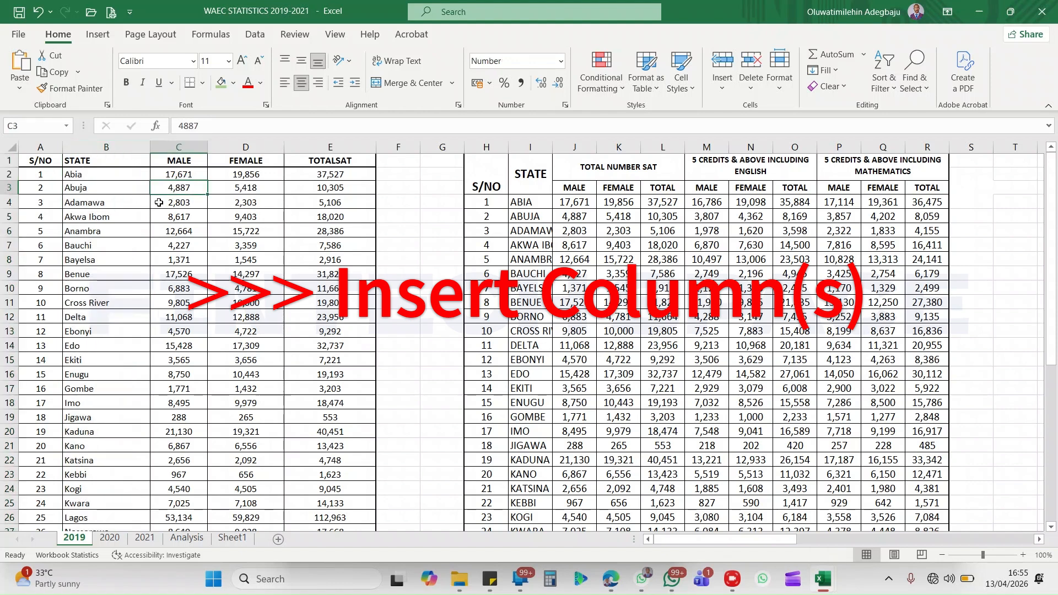
pyautogui.click(125, 146)
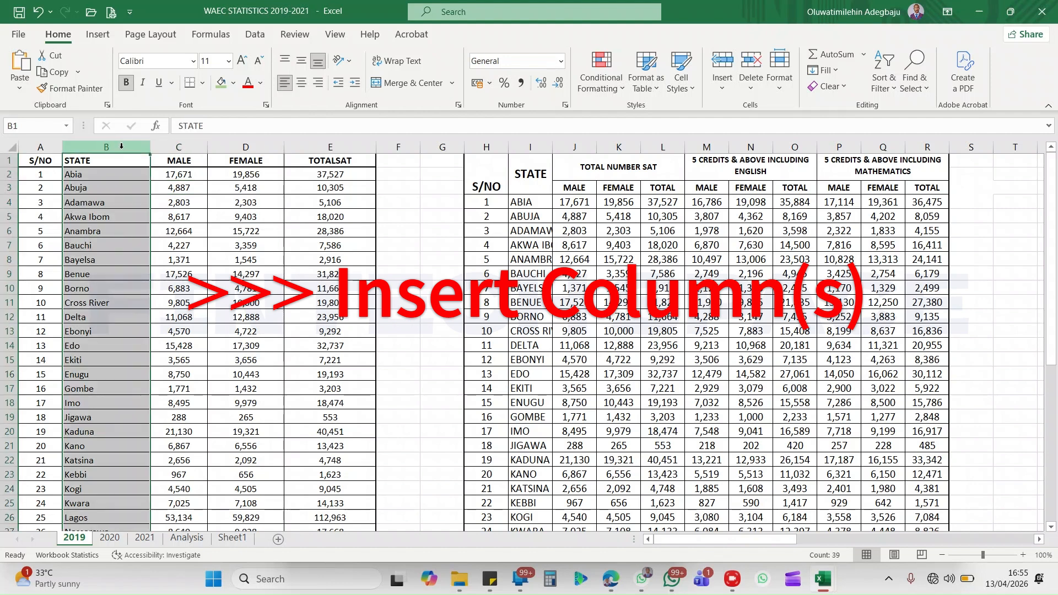
pyautogui.click(254, 146)
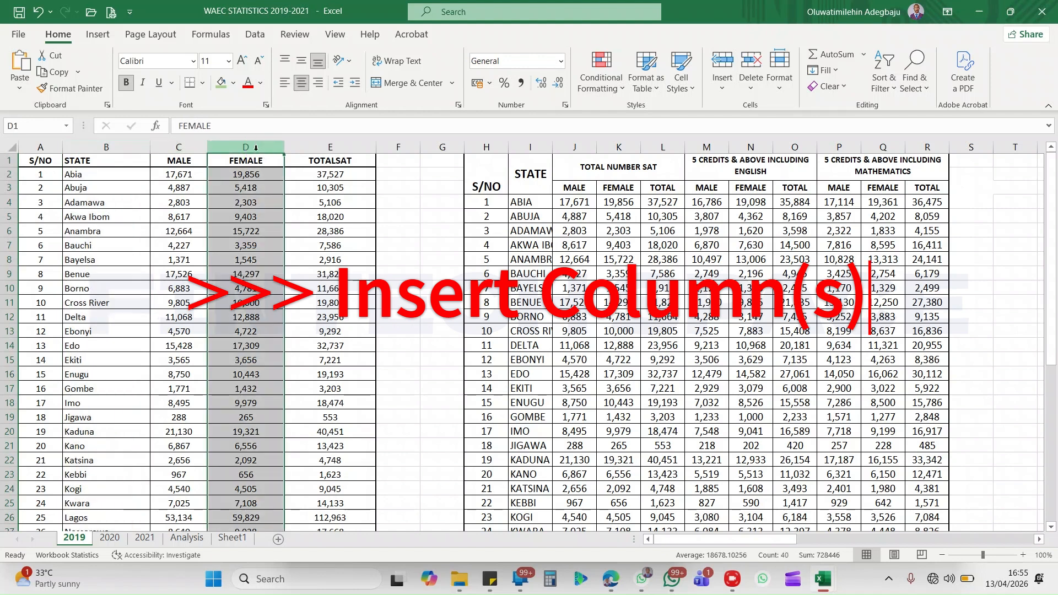
pyautogui.click(114, 143)
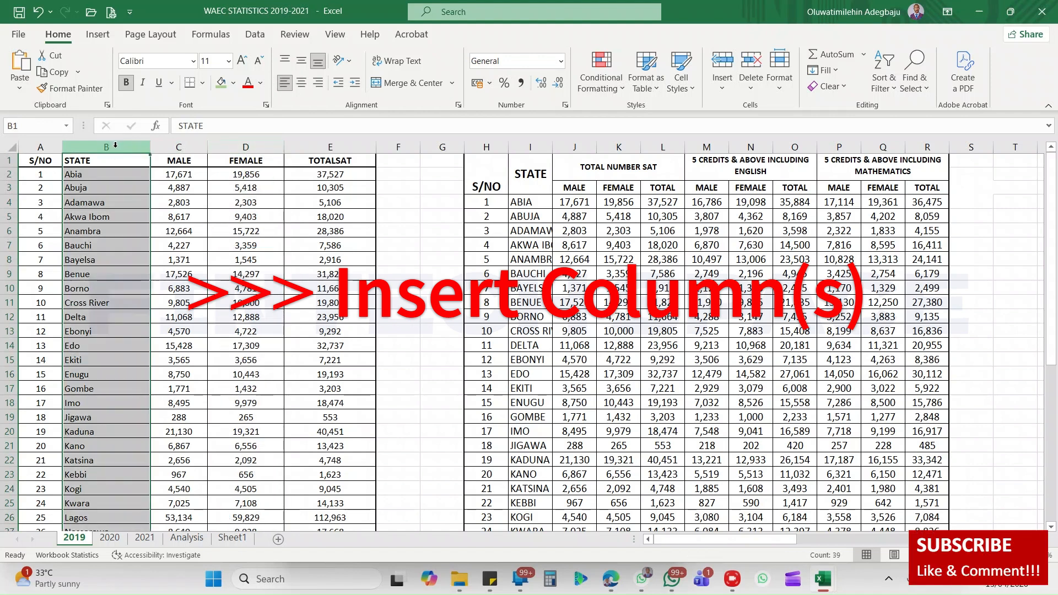
pyautogui.rightClick(115, 146)
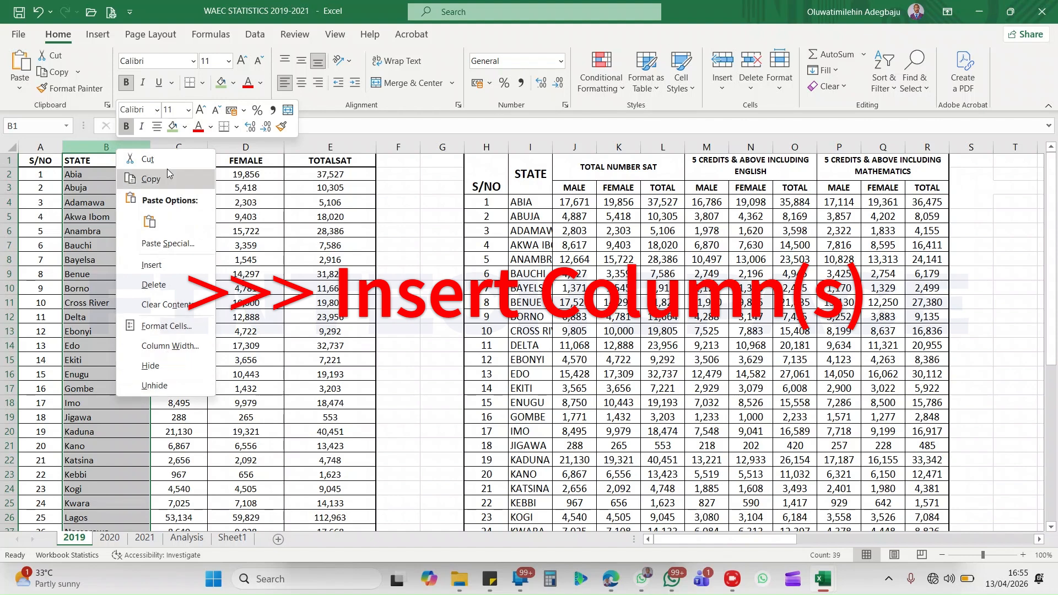
pyautogui.click(158, 266)
pyautogui.click(85, 173)
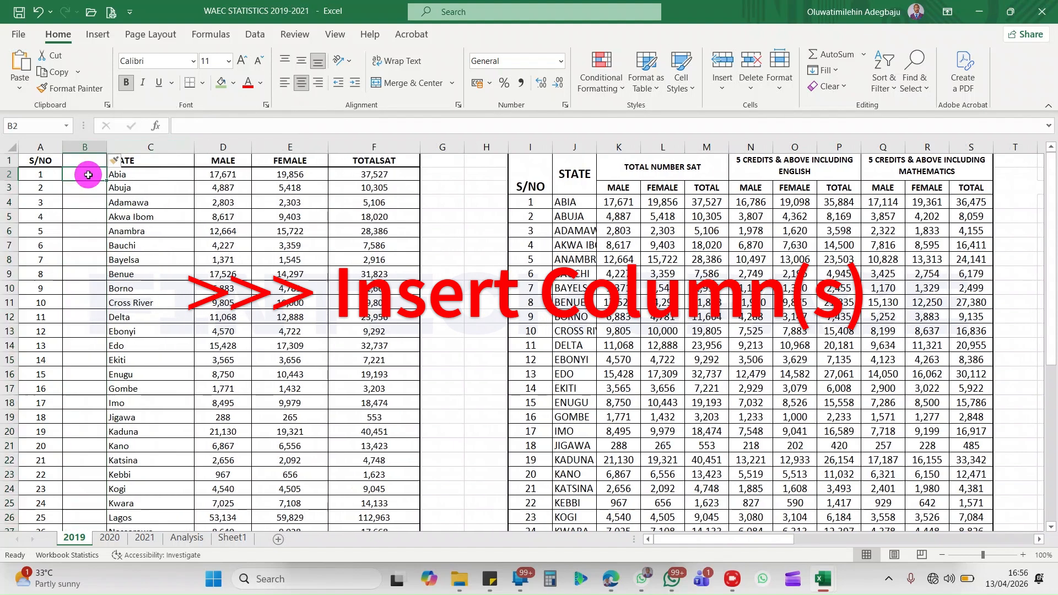
pyautogui.click(142, 231)
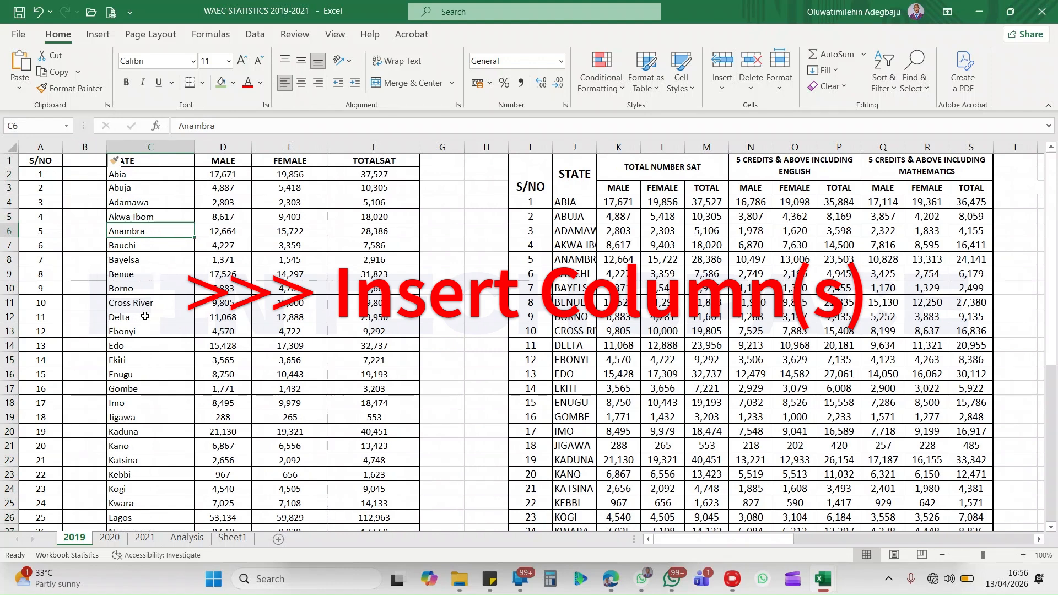
# Insert a blank column between the FEMALE and TOTALSAT columns of the first table.
pyautogui.click(372, 146)
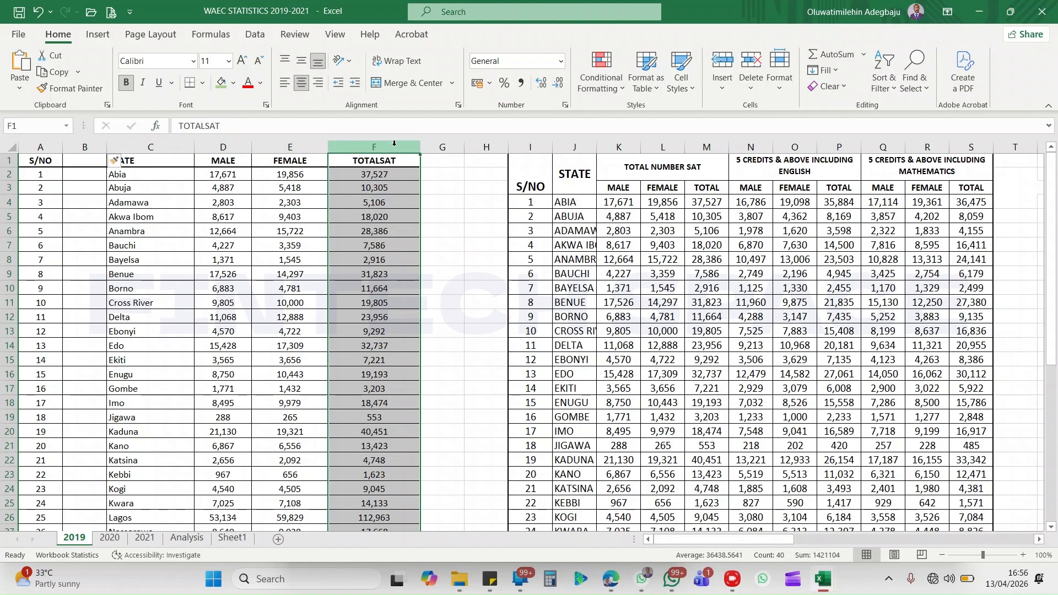
pyautogui.rightClick(376, 211)
pyautogui.click(411, 326)
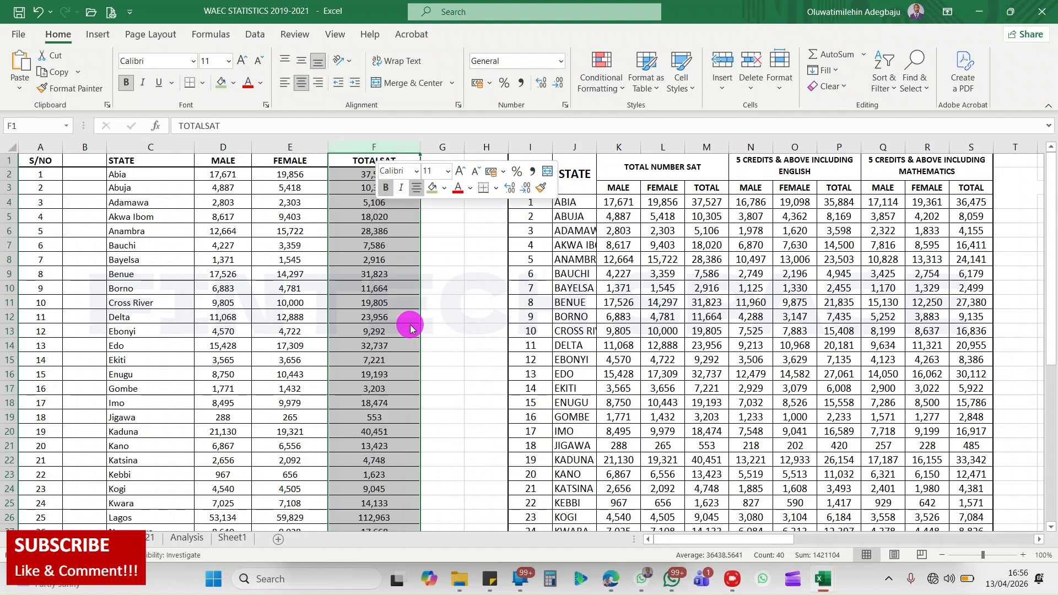
pyautogui.click(378, 178)
pyautogui.click(450, 231)
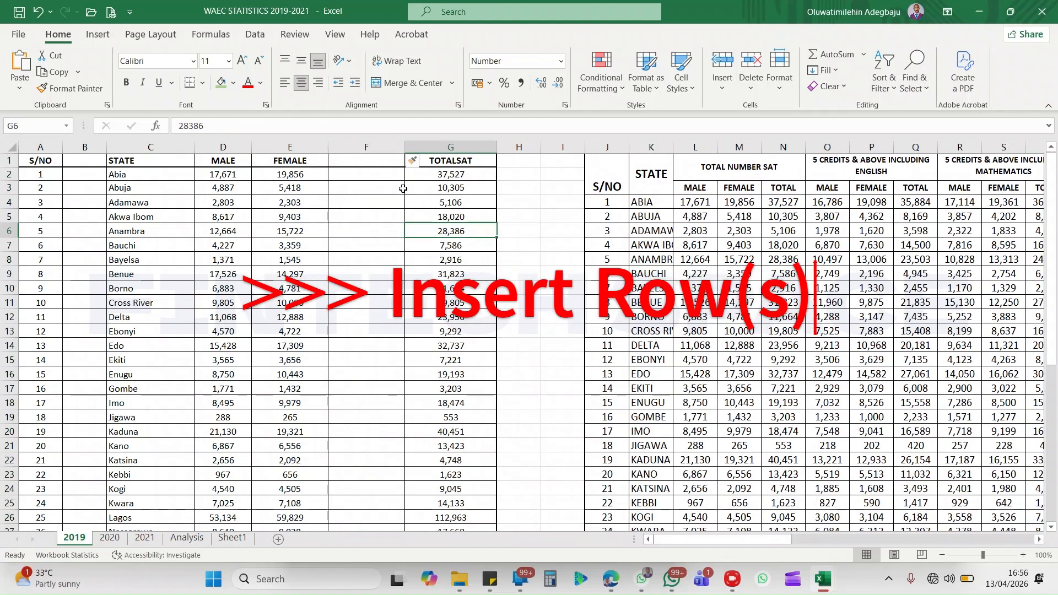
# Insert an entire blank row above the Bayelsa record in row 8.
pyautogui.click(9, 244)
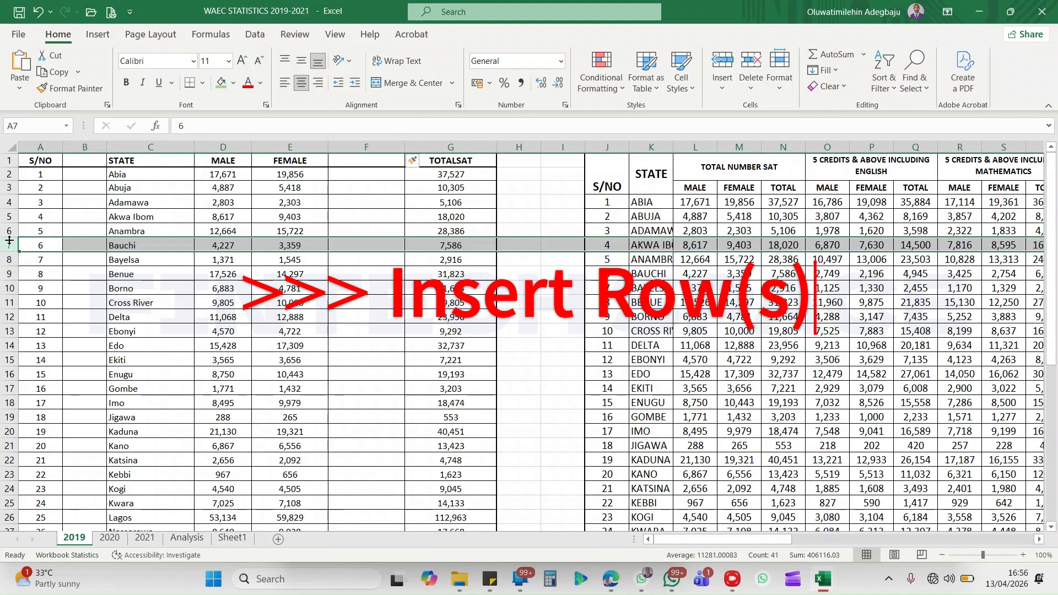
pyautogui.click(78, 274)
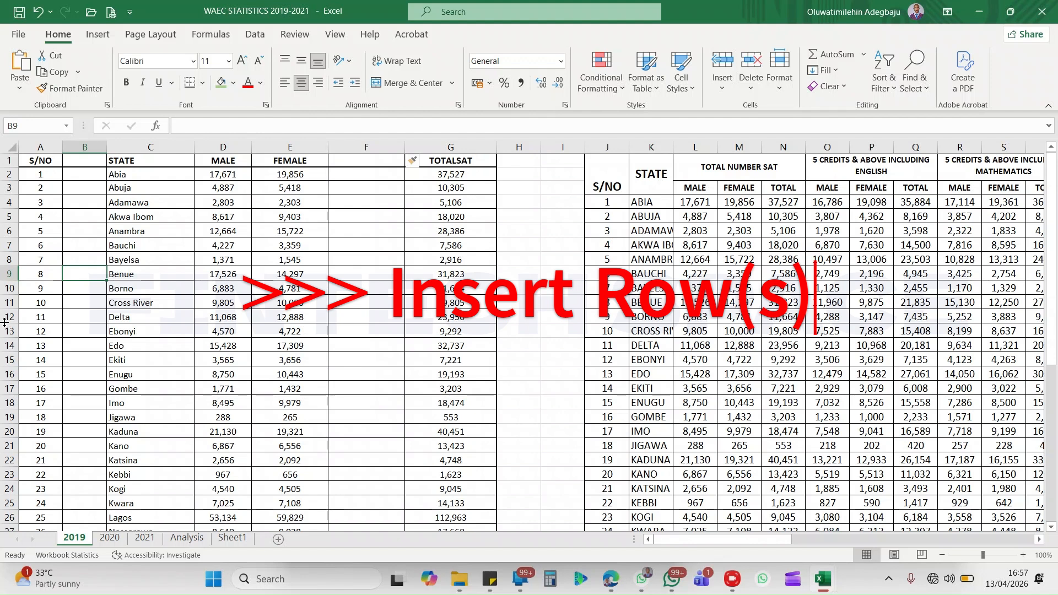
pyautogui.click(9, 259)
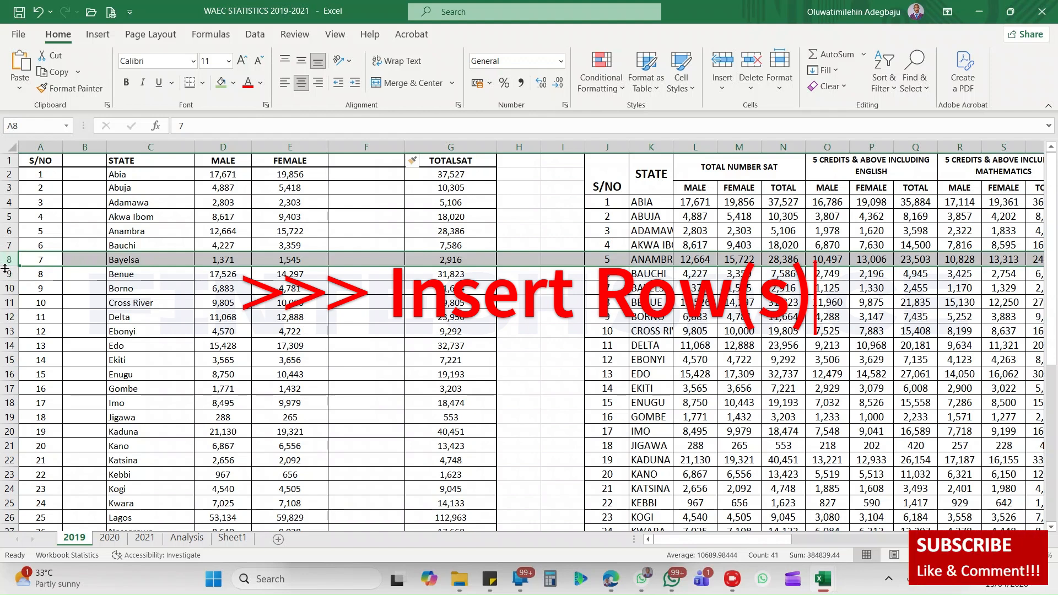
pyautogui.rightClick(17, 262)
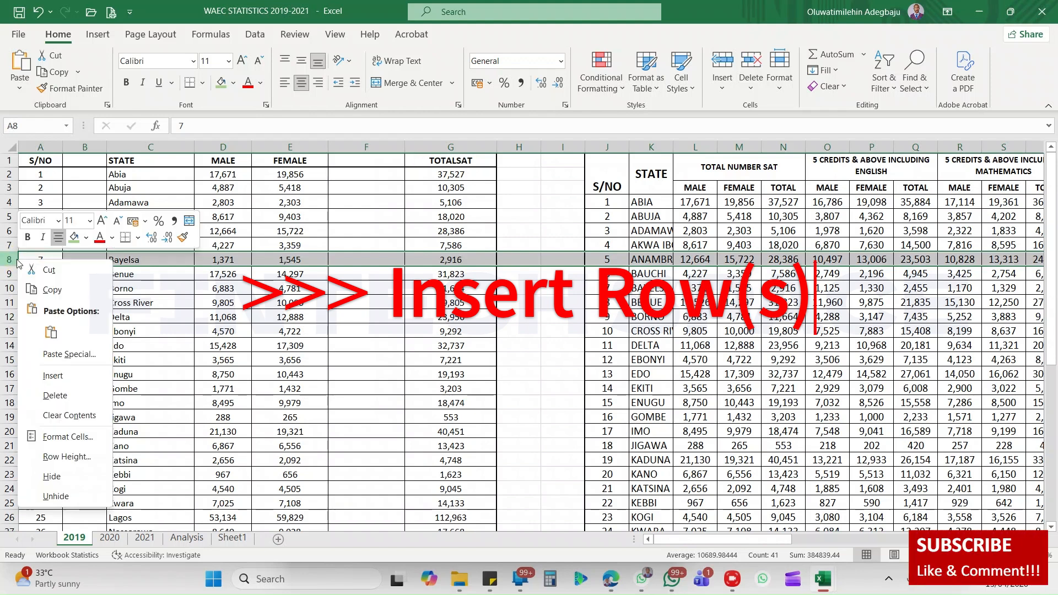
pyautogui.click(53, 376)
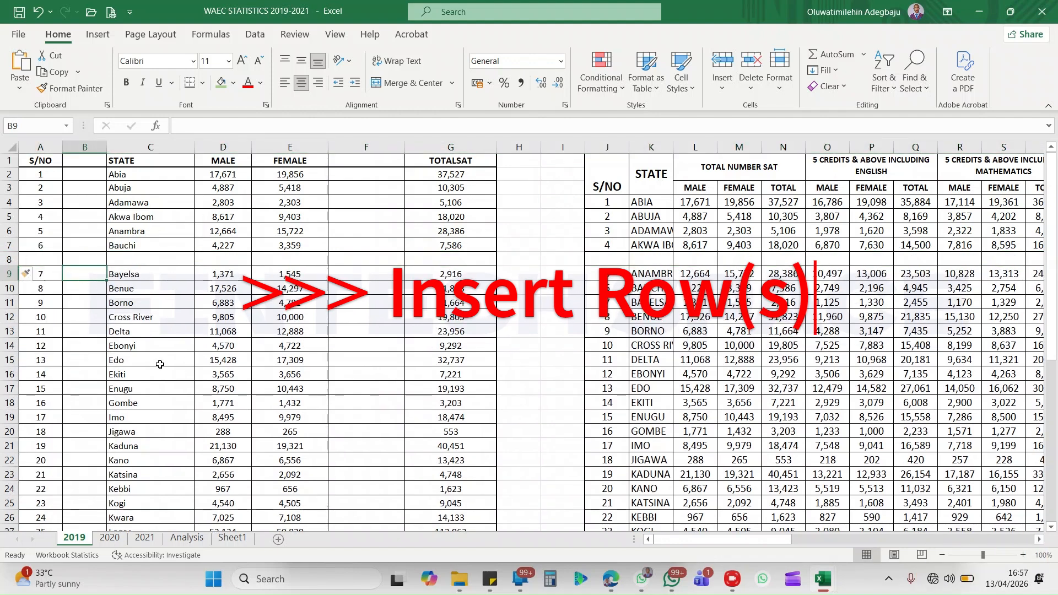
# Insert an entire blank row above the Edo record in row 15.
pyautogui.click(10, 359)
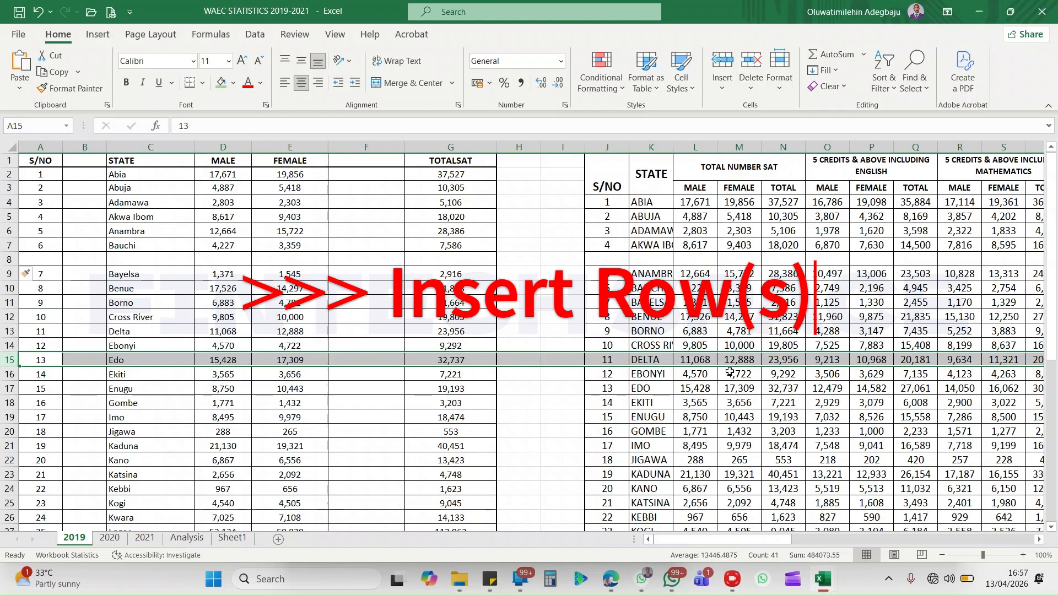
pyautogui.rightClick(8, 360)
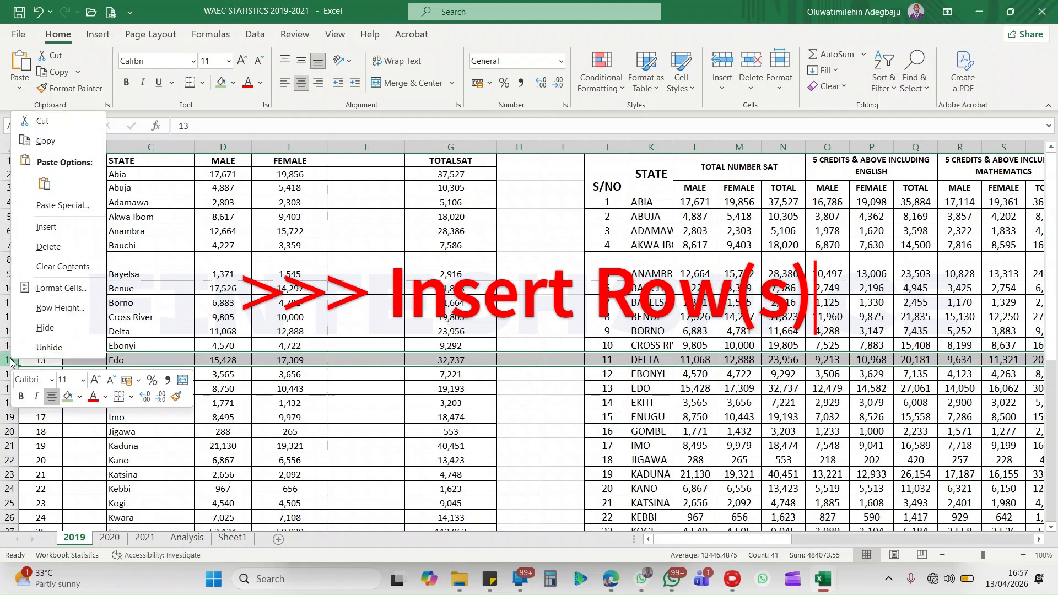
pyautogui.click(33, 230)
pyautogui.click(234, 400)
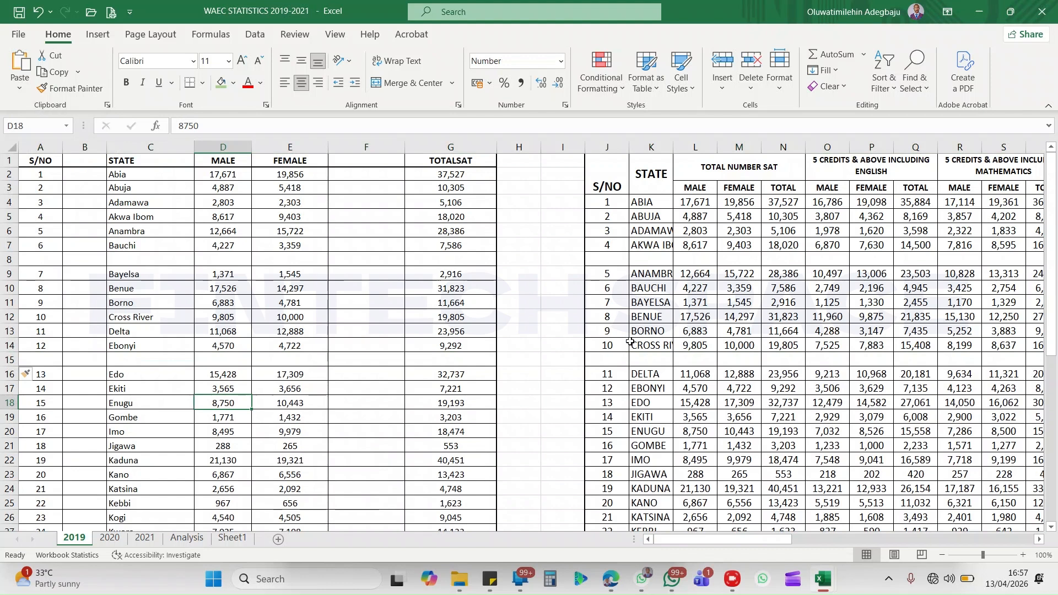
pyautogui.moveTo(143, 357); pyautogui.dragTo(287, 360)
pyautogui.click(256, 394)
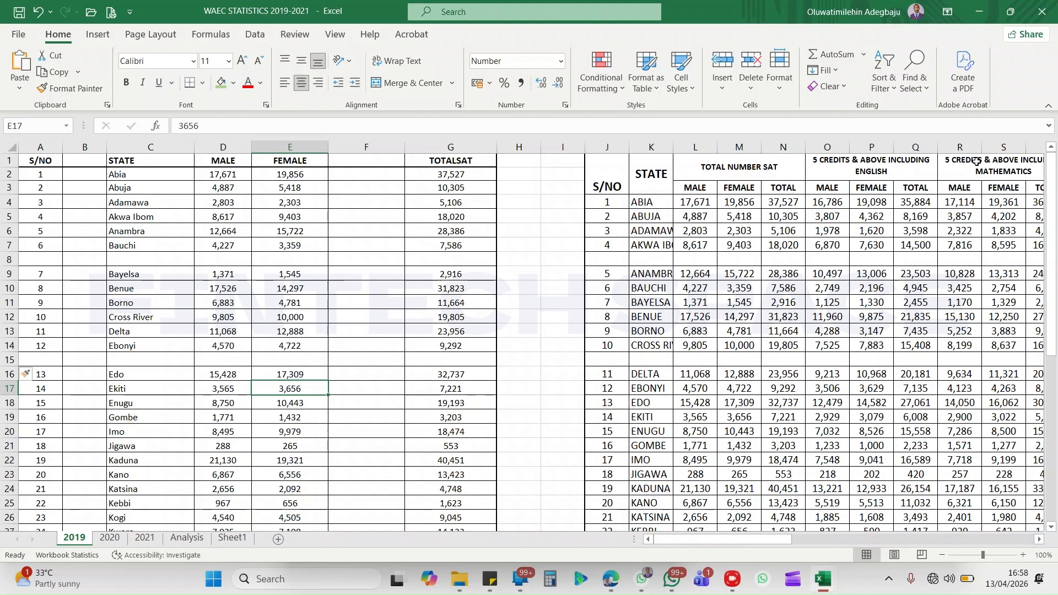
pyautogui.click(10, 360)
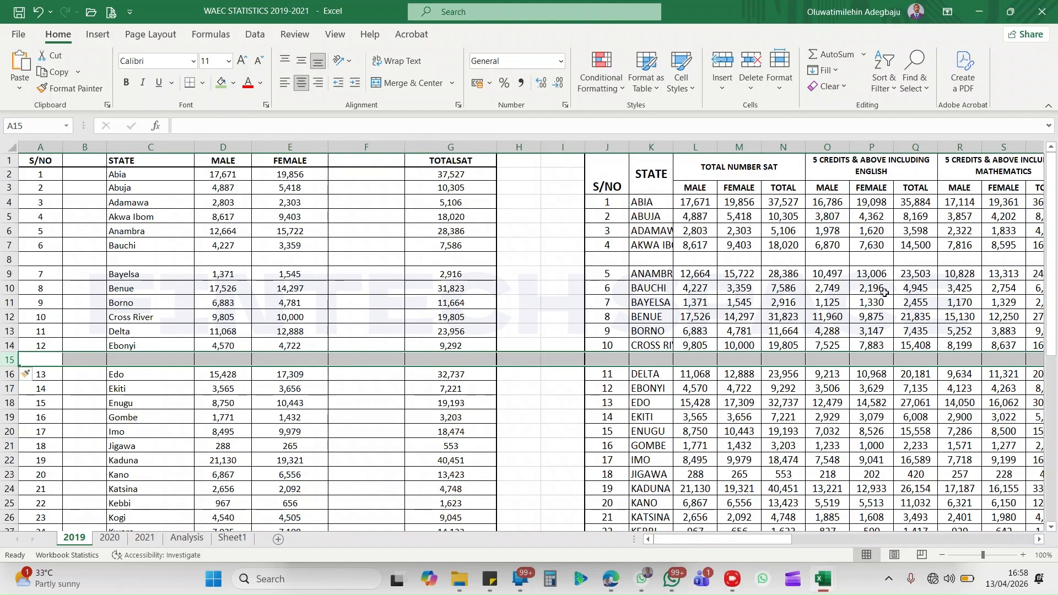
pyautogui.click(242, 340)
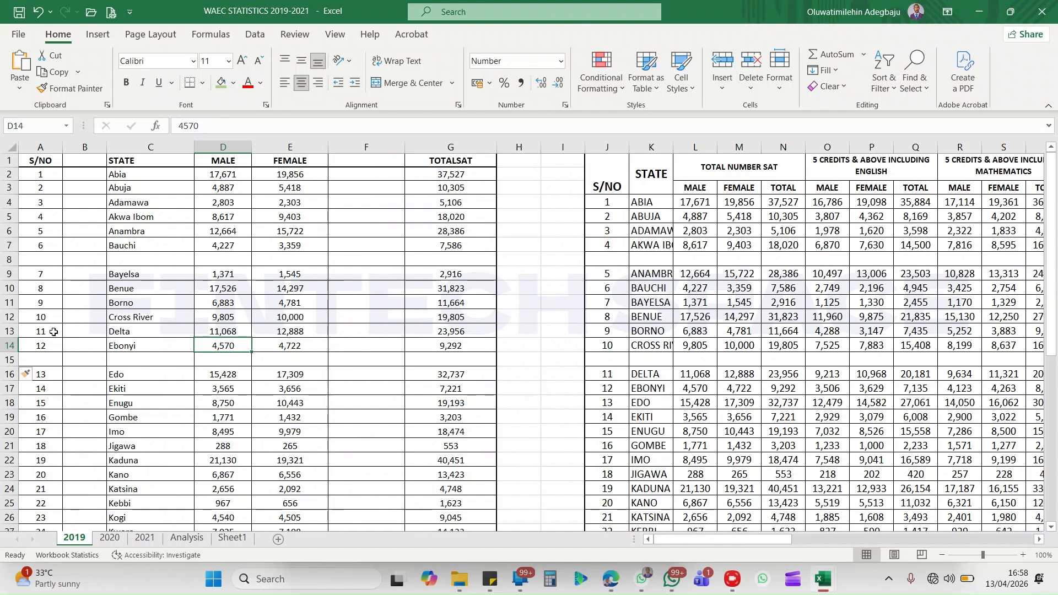
# Insert blank cells over the Cross River record in A12:G12, shifting the existing cells down.
pyautogui.moveTo(46, 317); pyautogui.dragTo(448, 314)
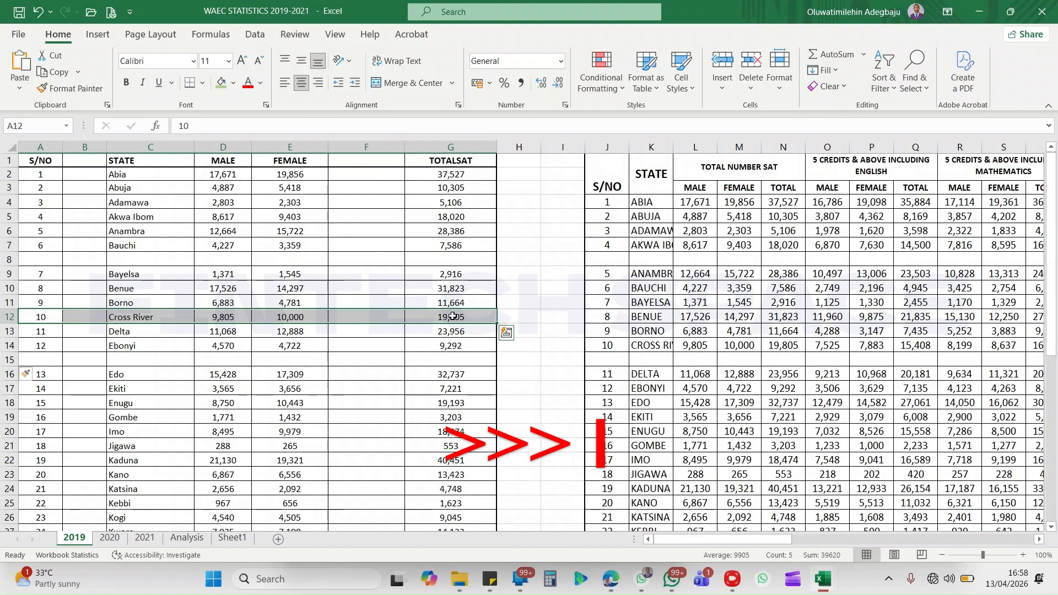
pyautogui.click(225, 341)
pyautogui.moveTo(43, 317); pyautogui.dragTo(427, 313)
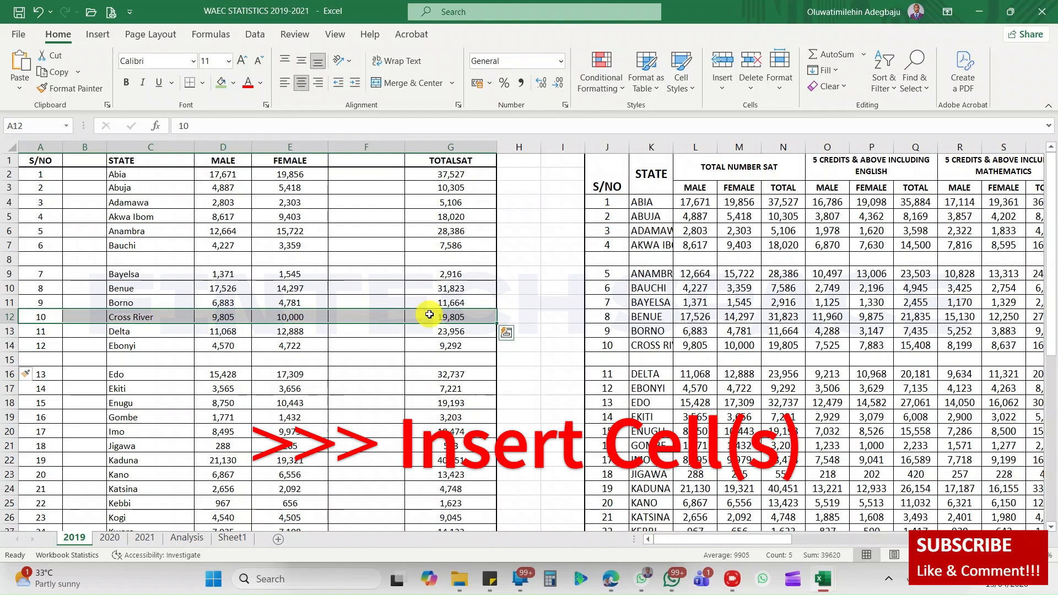
pyautogui.rightClick(428, 313)
pyautogui.click(475, 312)
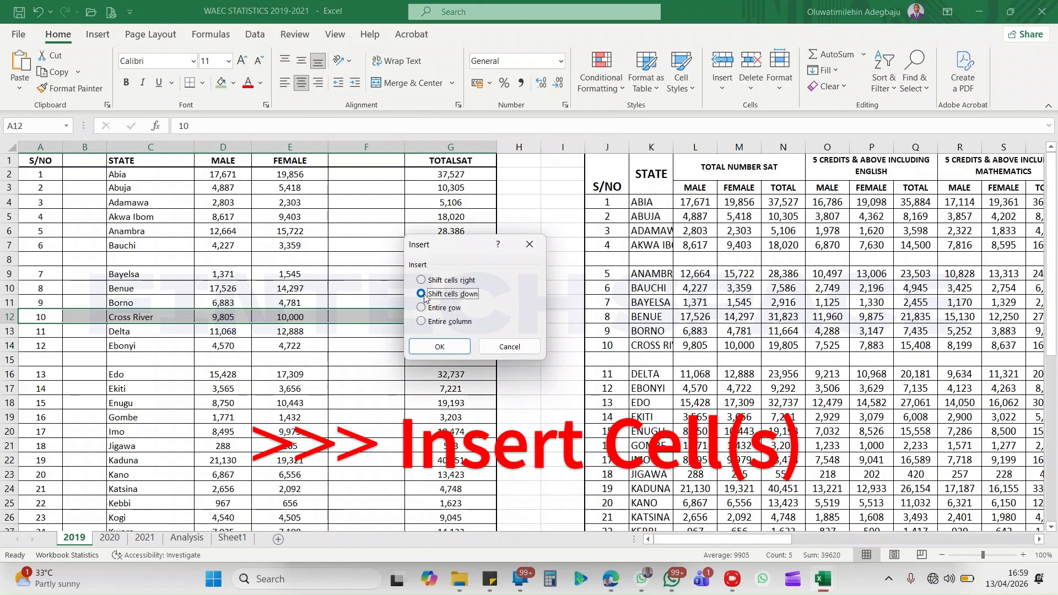
pyautogui.click(456, 350)
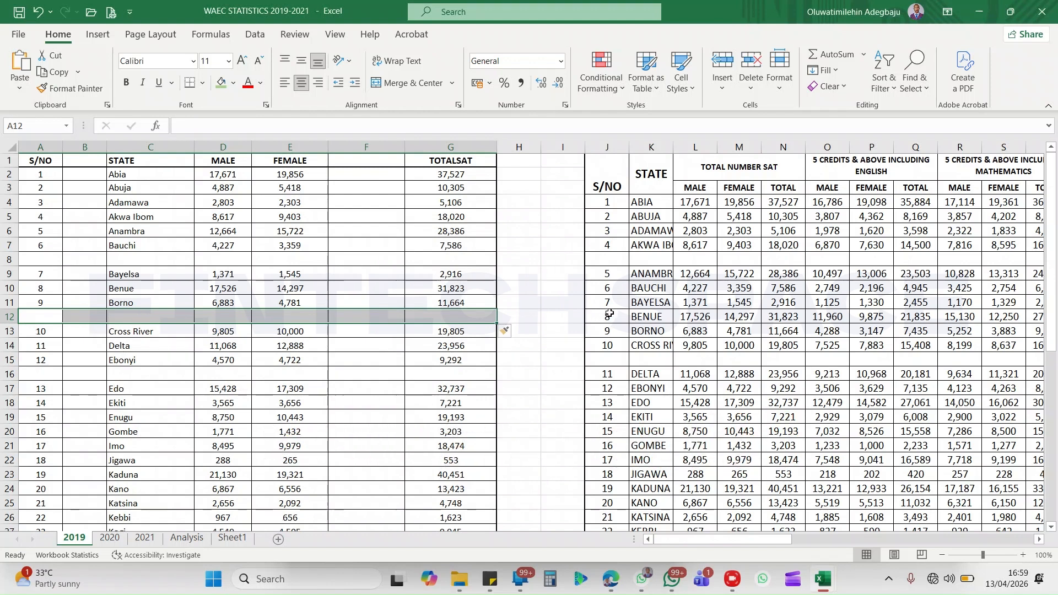
# Compare the inserted cells in row 12 with the neighbouring table's row 12 and the entire blank row 8.
pyautogui.click(10, 317)
pyautogui.moveTo(471, 320); pyautogui.dragTo(47, 310)
pyautogui.click(600, 315)
pyautogui.moveTo(600, 315); pyautogui.dragTo(739, 316)
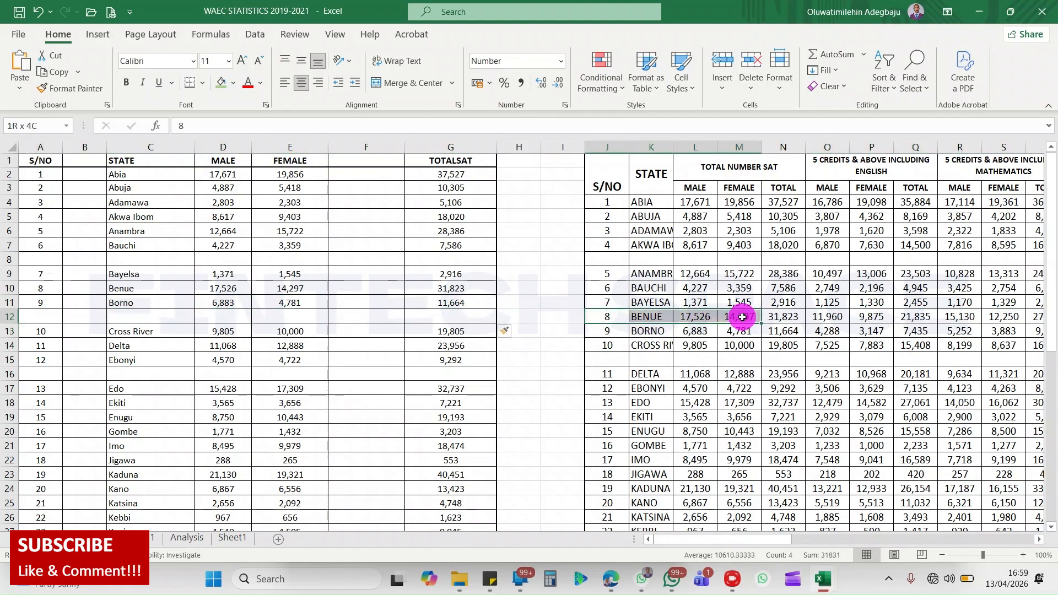
pyautogui.moveTo(545, 260); pyautogui.dragTo(30, 257)
pyautogui.click(9, 259)
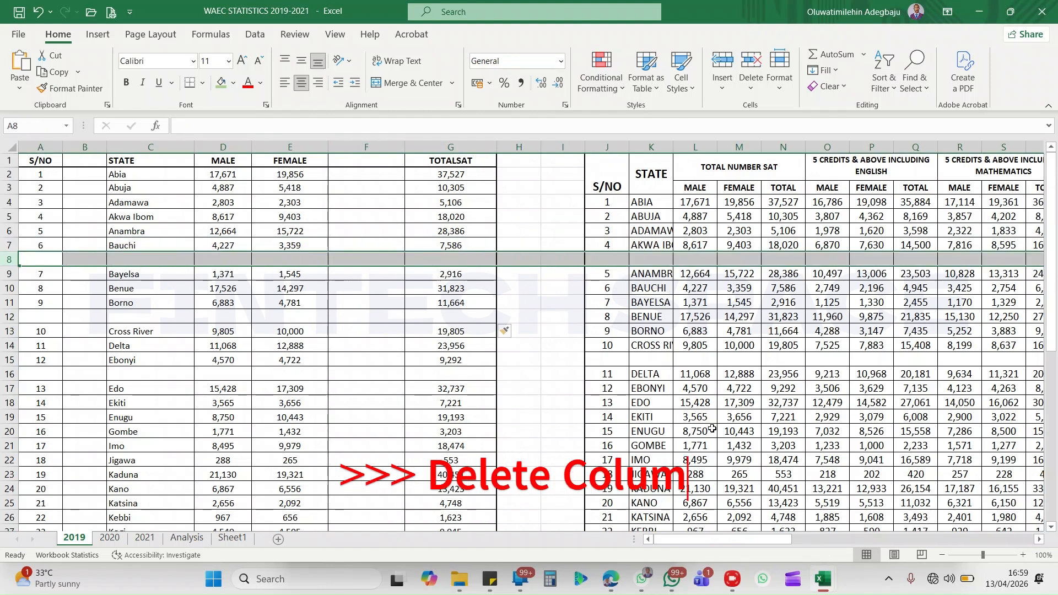
pyautogui.click(369, 355)
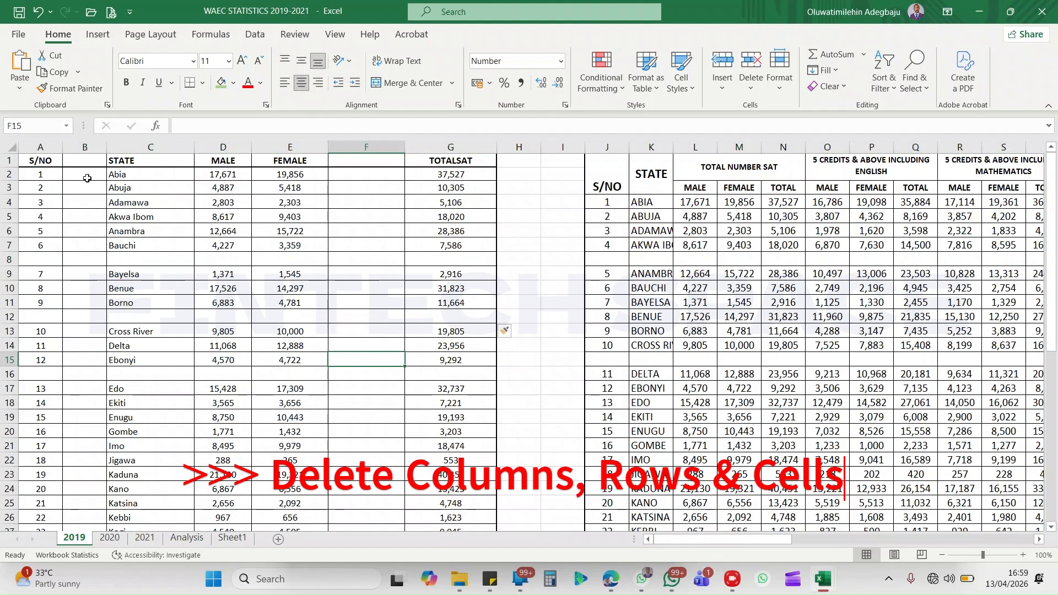
pyautogui.click(85, 147)
pyautogui.click(386, 150)
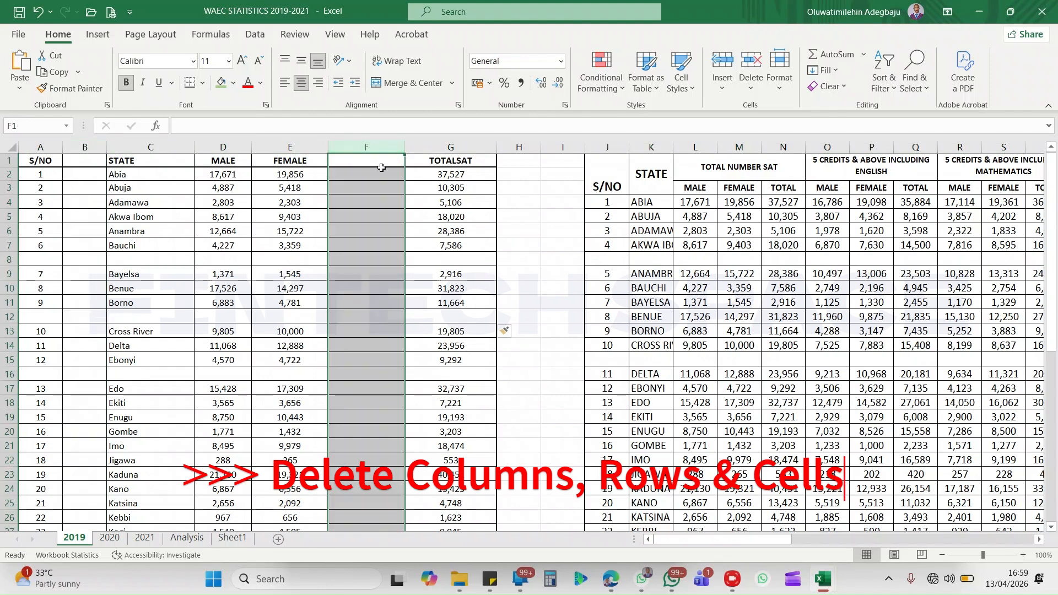
pyautogui.click(7, 260)
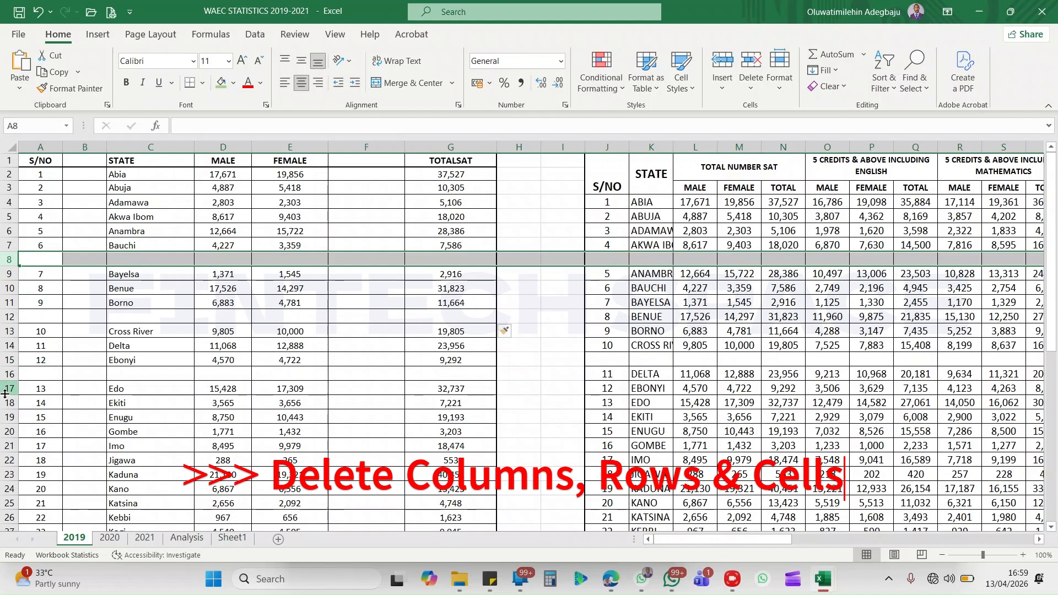
pyautogui.click(378, 188)
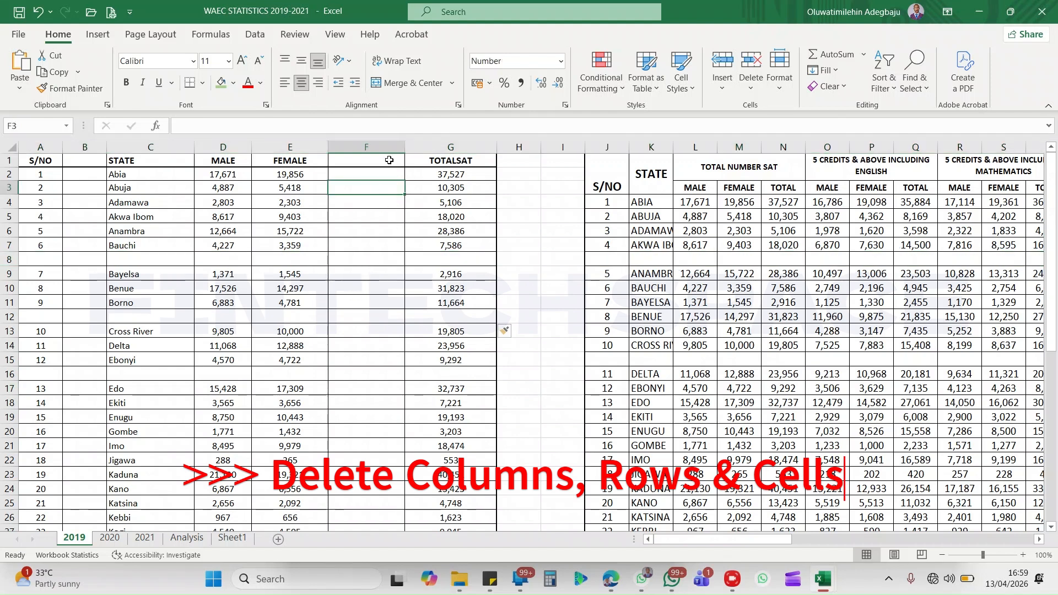
# Delete the entire blank column F between the FEMALE and TOTALSAT columns.
pyautogui.click(382, 145)
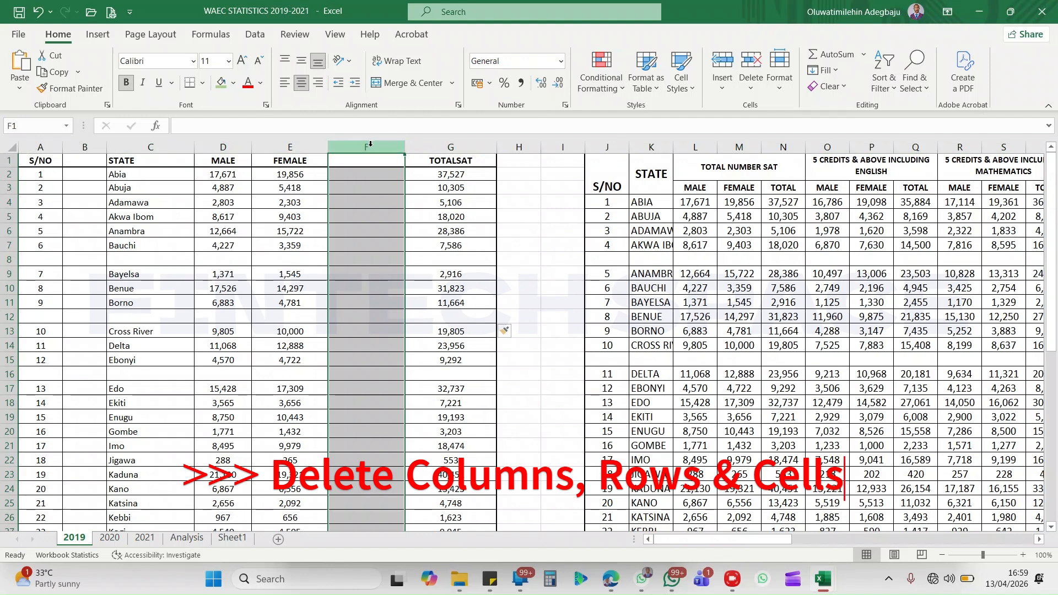
pyautogui.rightClick(367, 176)
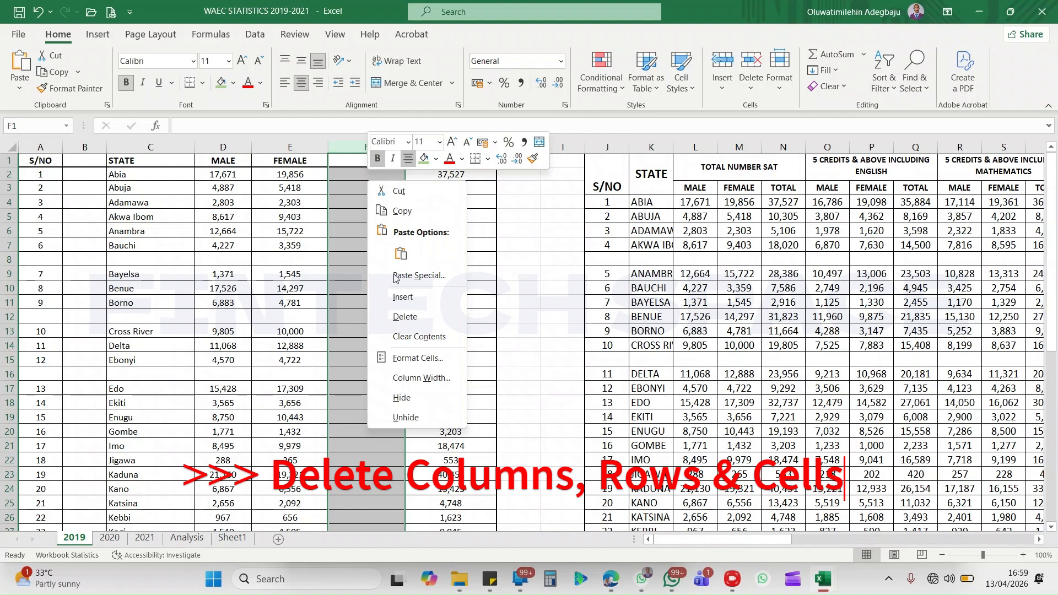
pyautogui.click(402, 317)
pyautogui.click(303, 242)
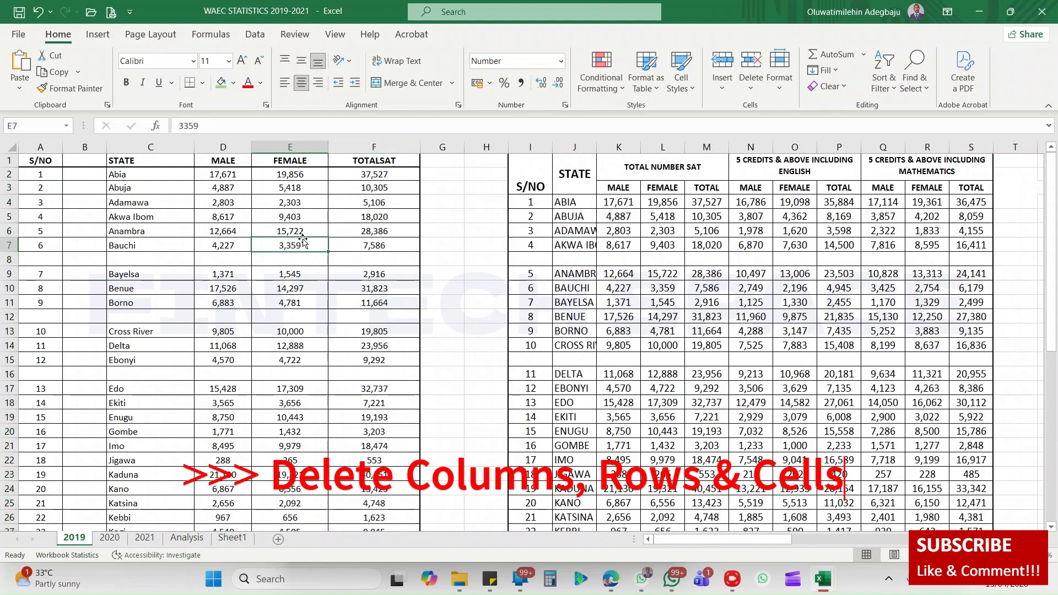
# Delete the entire blank column B between the S/NO and STATE columns.
pyautogui.click(79, 146)
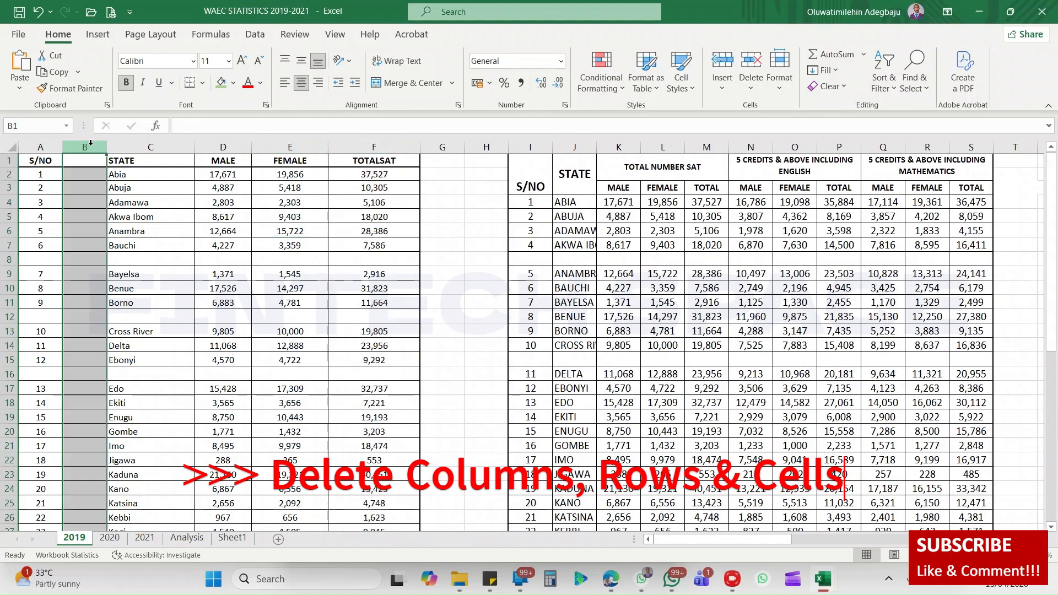
pyautogui.rightClick(98, 204)
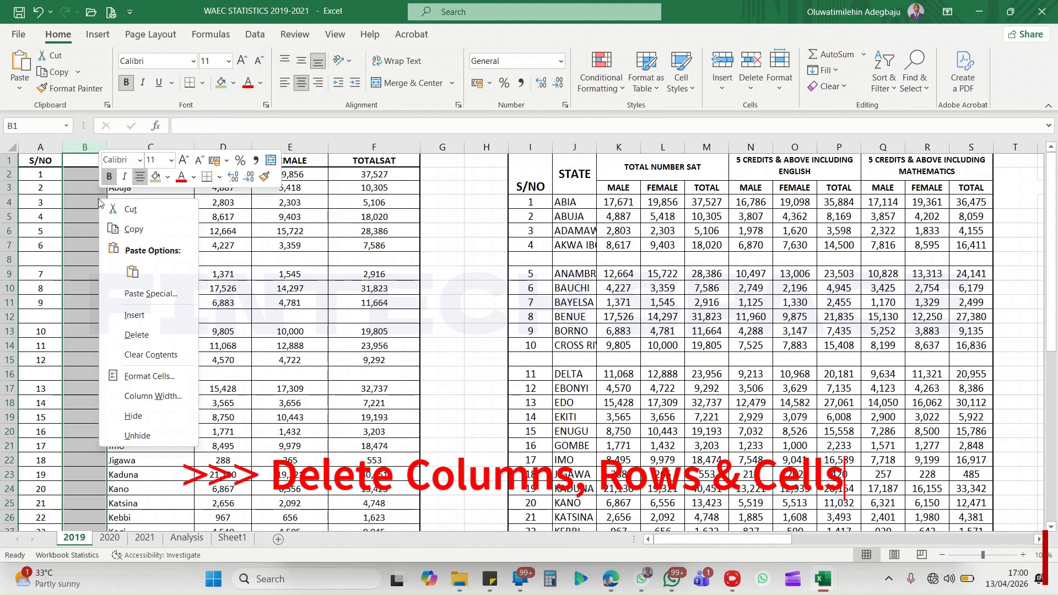
pyautogui.click(120, 330)
pyautogui.click(246, 300)
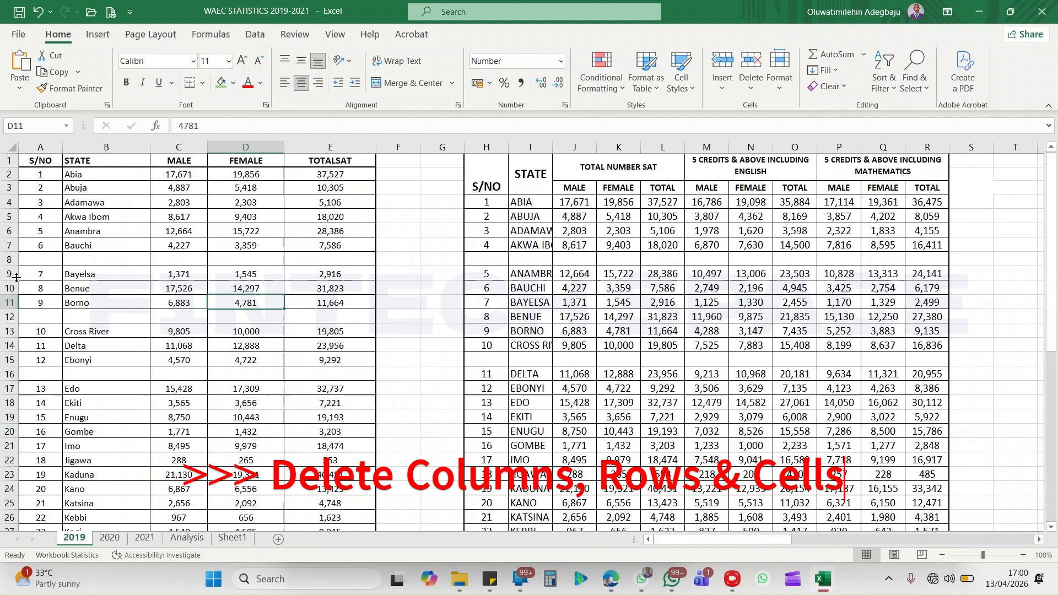
# Delete the entire blank row 8 above the Bayelsa record.
pyautogui.click(8, 259)
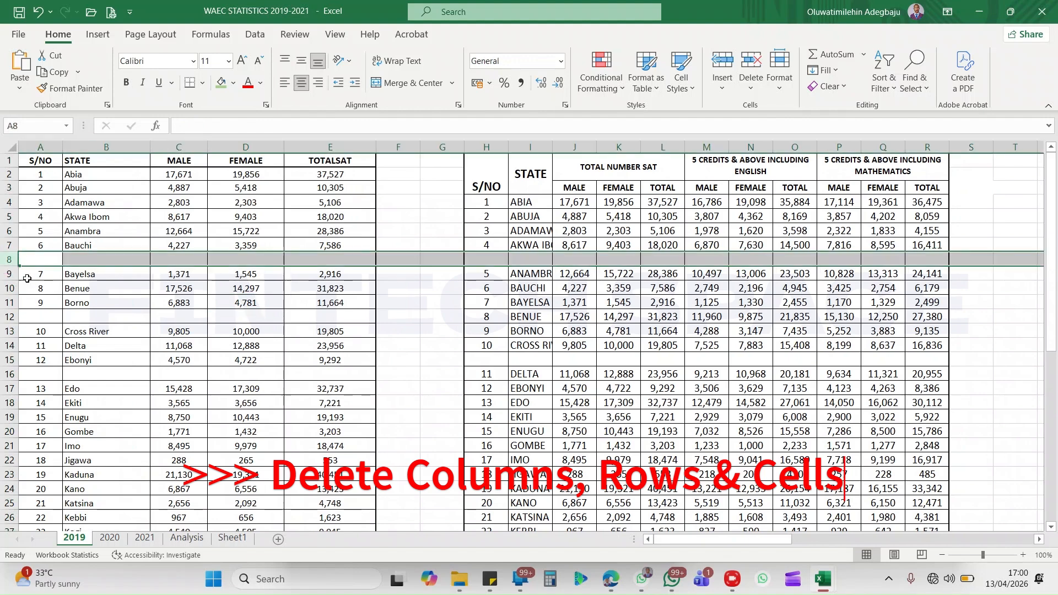
pyautogui.rightClick(7, 259)
pyautogui.click(63, 400)
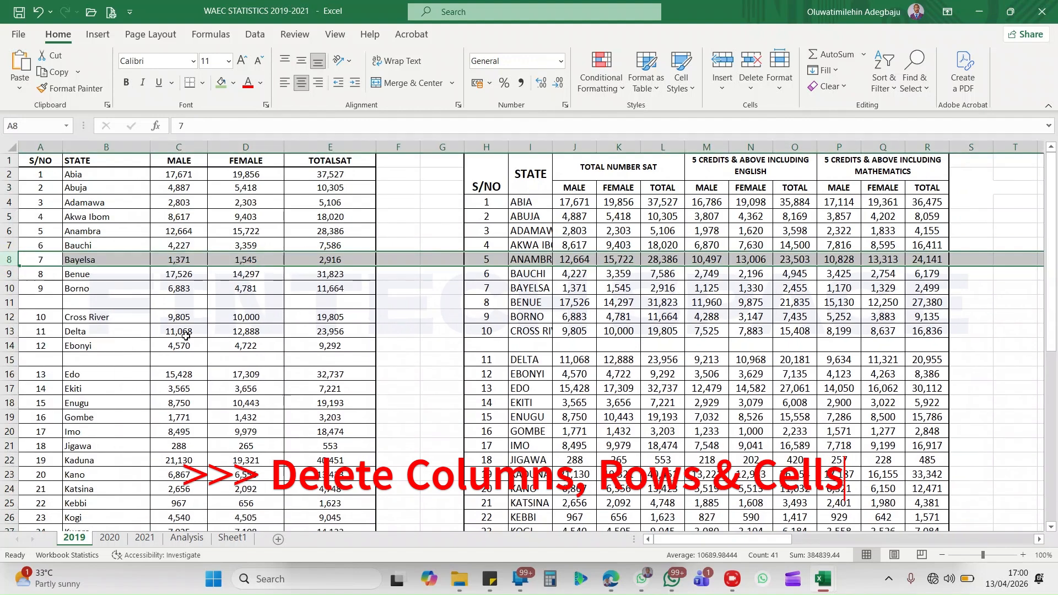
pyautogui.click(10, 360)
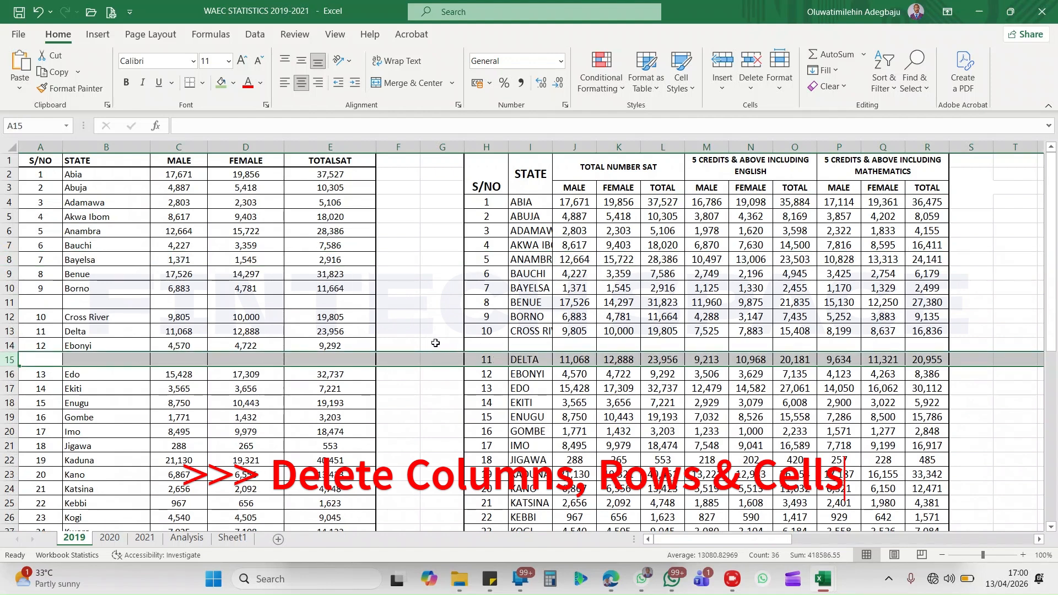
pyautogui.click(395, 430)
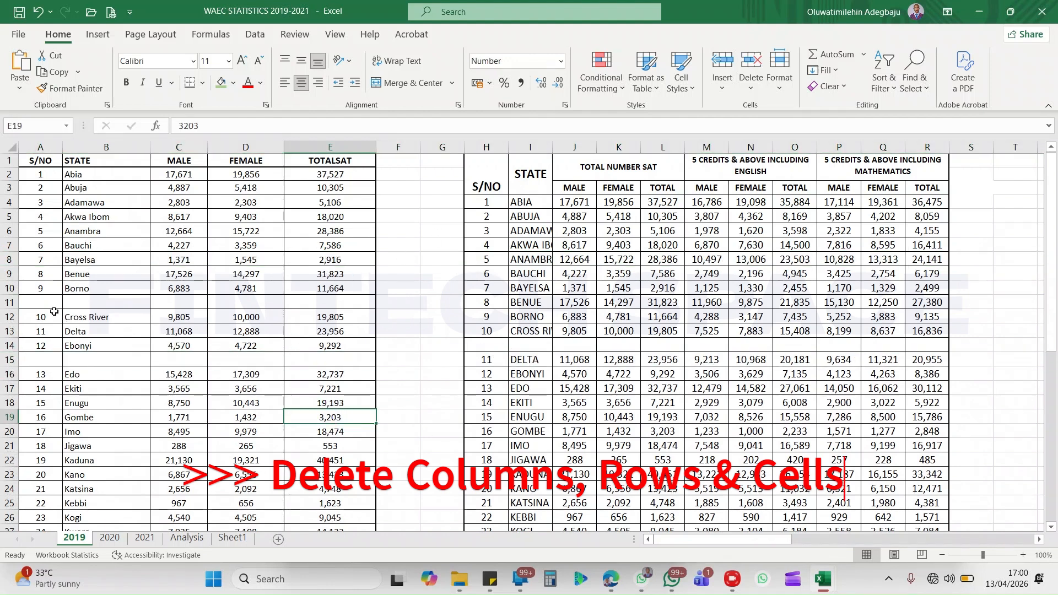
# Delete the blank cells A11:E11 above the Cross River record, shifting the cells below up.
pyautogui.moveTo(47, 302); pyautogui.dragTo(316, 304)
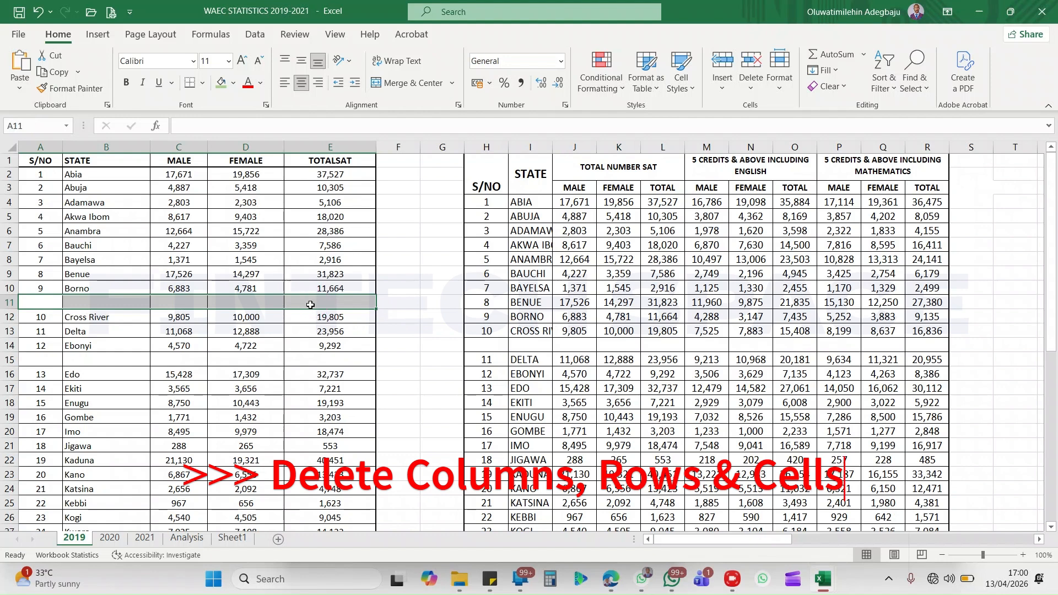
pyautogui.rightClick(257, 305)
pyautogui.click(296, 344)
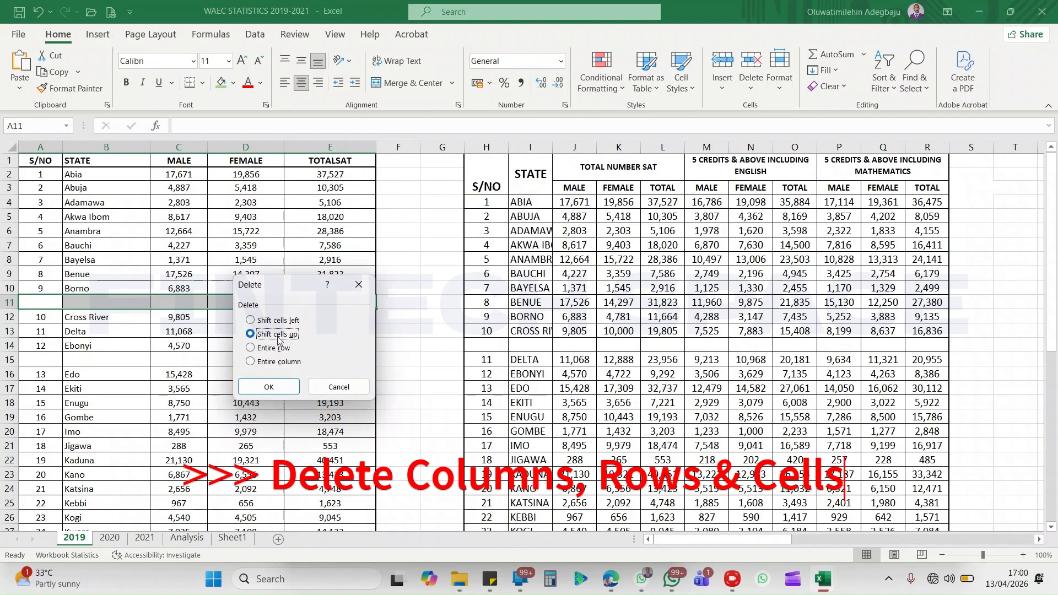
pyautogui.click(276, 386)
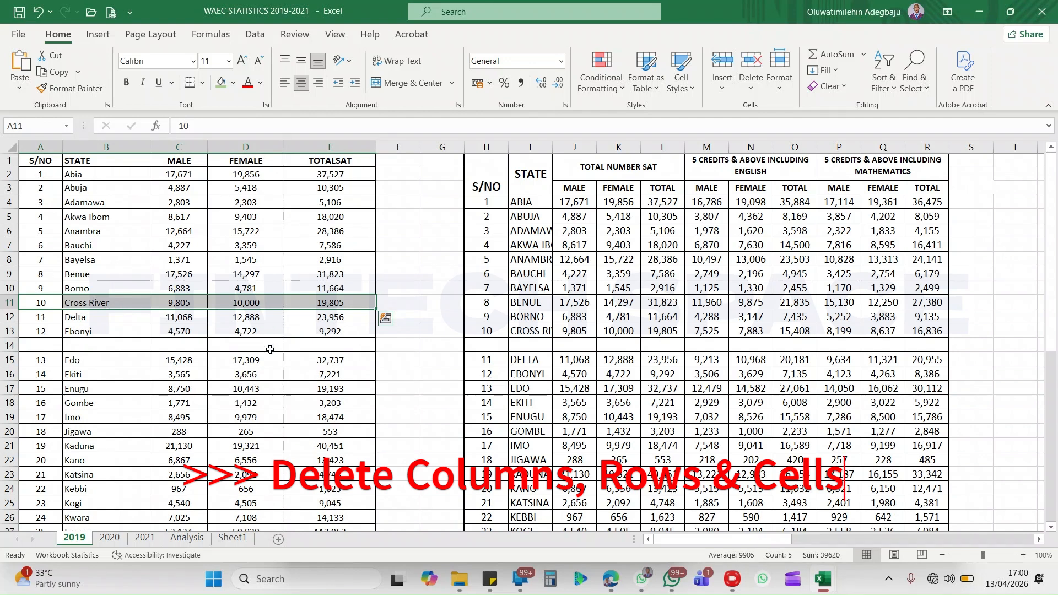
# Delete the entire blank row 14 above the Edo record.
pyautogui.click(10, 349)
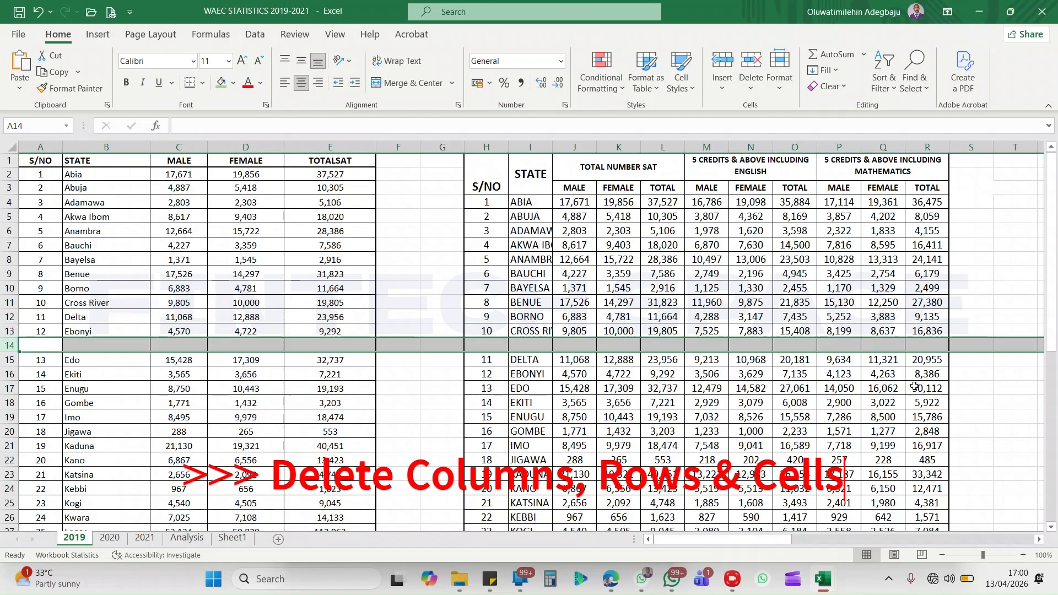
pyautogui.rightClick(10, 345)
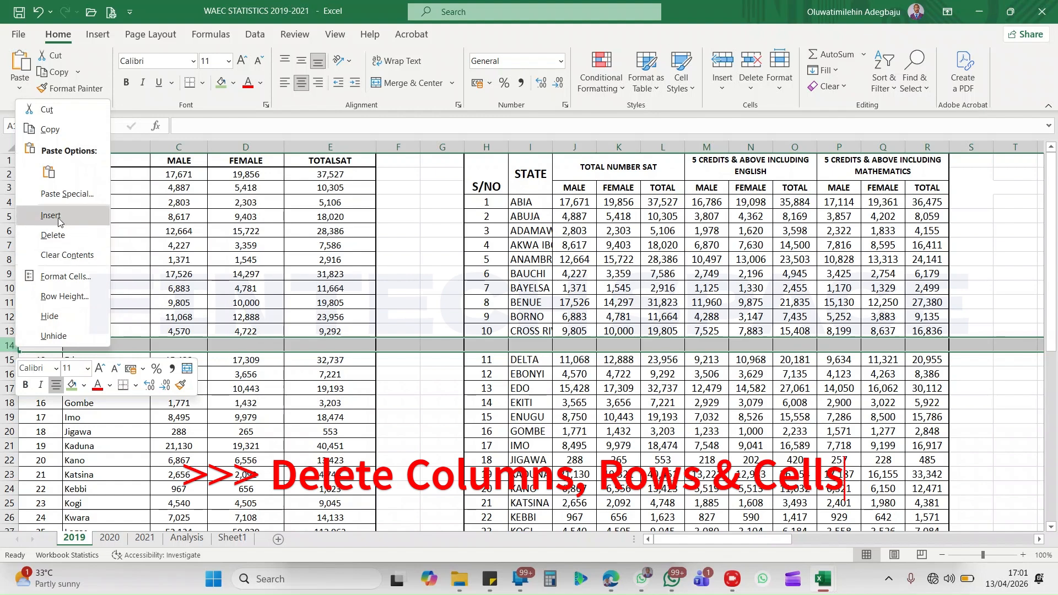
pyautogui.click(53, 235)
pyautogui.click(179, 317)
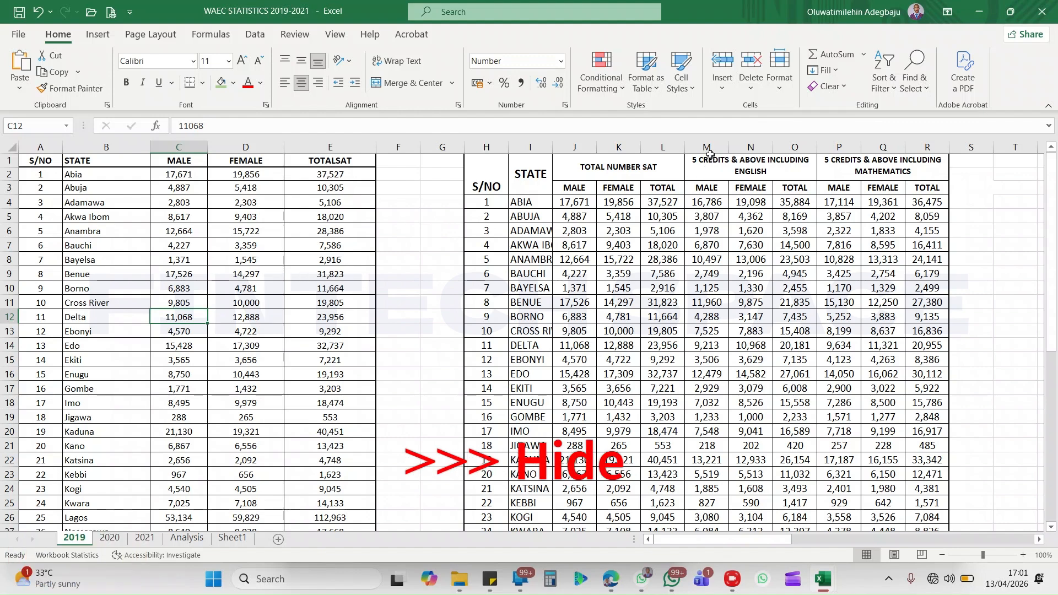
# Hide columns J to L, which hold the TOTAL NUMBER SAT figures in the second table.
pyautogui.moveTo(576, 147); pyautogui.dragTo(670, 149)
pyautogui.click(599, 183)
pyautogui.moveTo(574, 151); pyautogui.dragTo(678, 139)
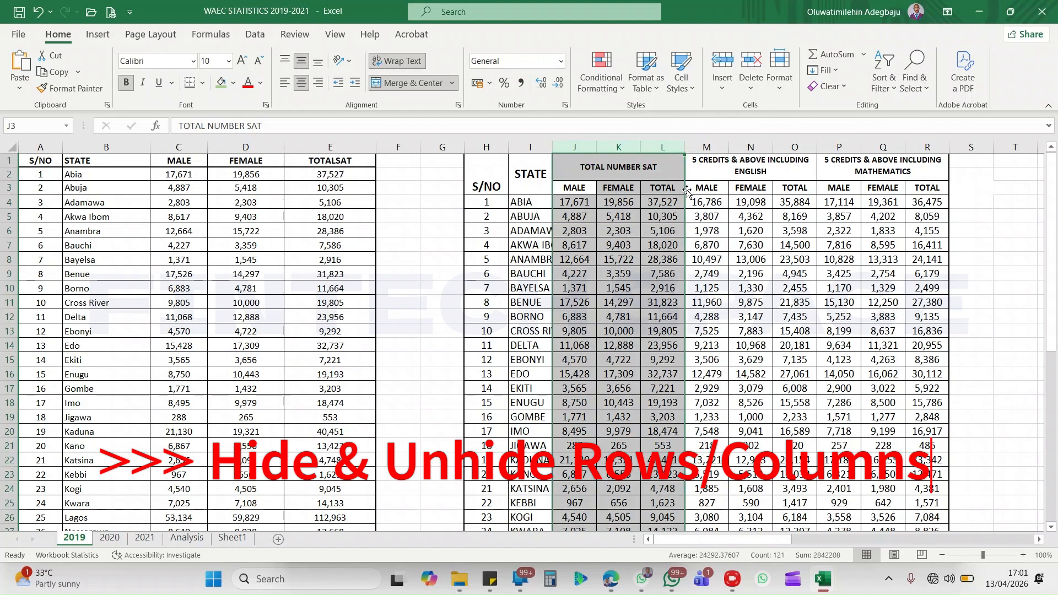
pyautogui.click(592, 148)
pyautogui.moveTo(571, 149); pyautogui.dragTo(659, 146)
pyautogui.rightClick(660, 181)
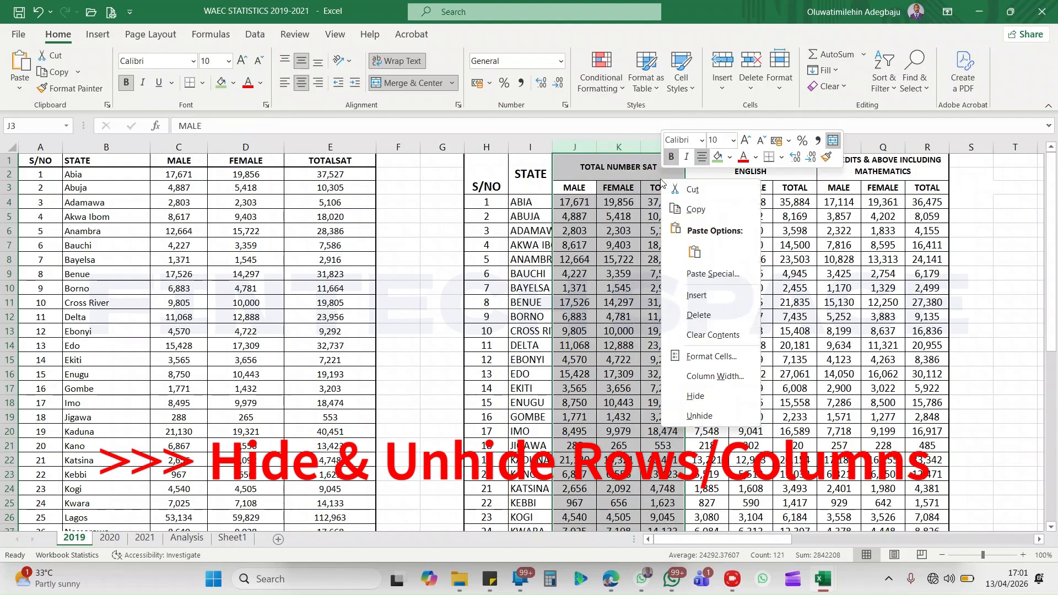
pyautogui.click(700, 396)
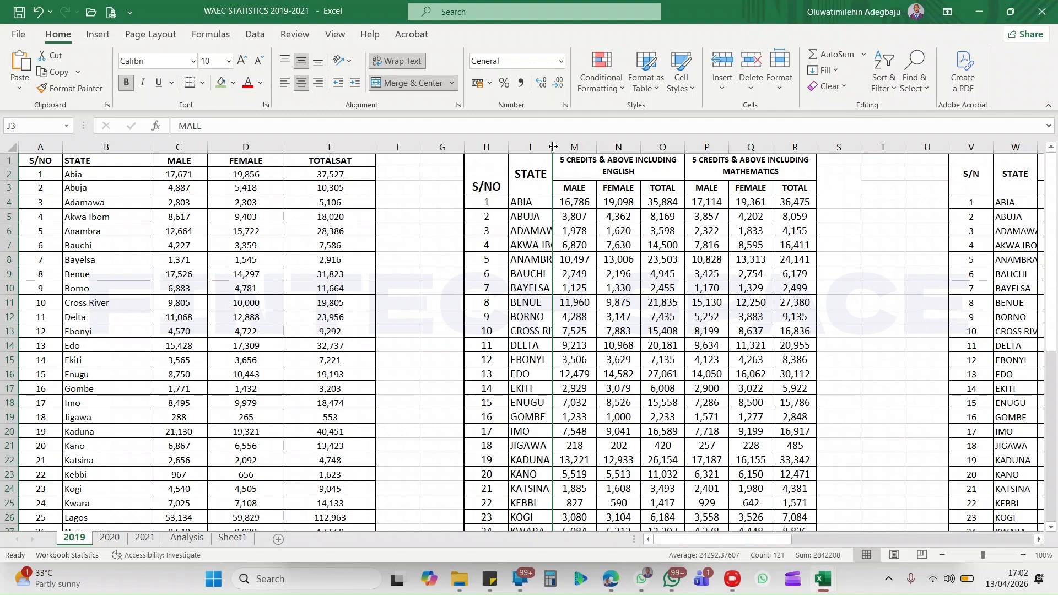
# Reveal the hidden TOTAL NUMBER SAT columns by auto-fitting at the boundary of columns I and M, and undo it.
pyautogui.doubleClick(552, 146)
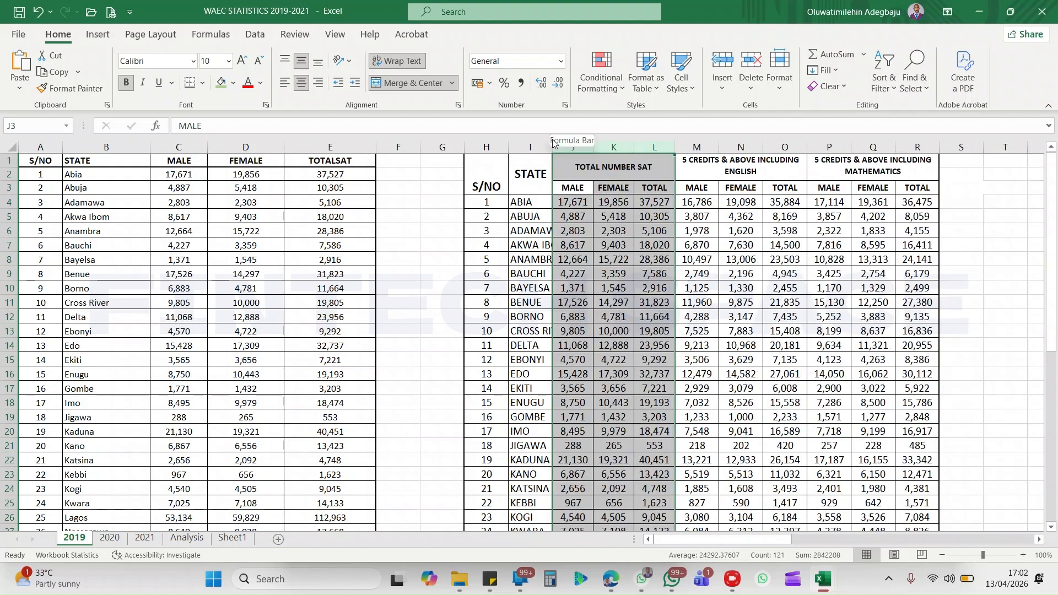
pyautogui.hotkey('ctrl', 'z')
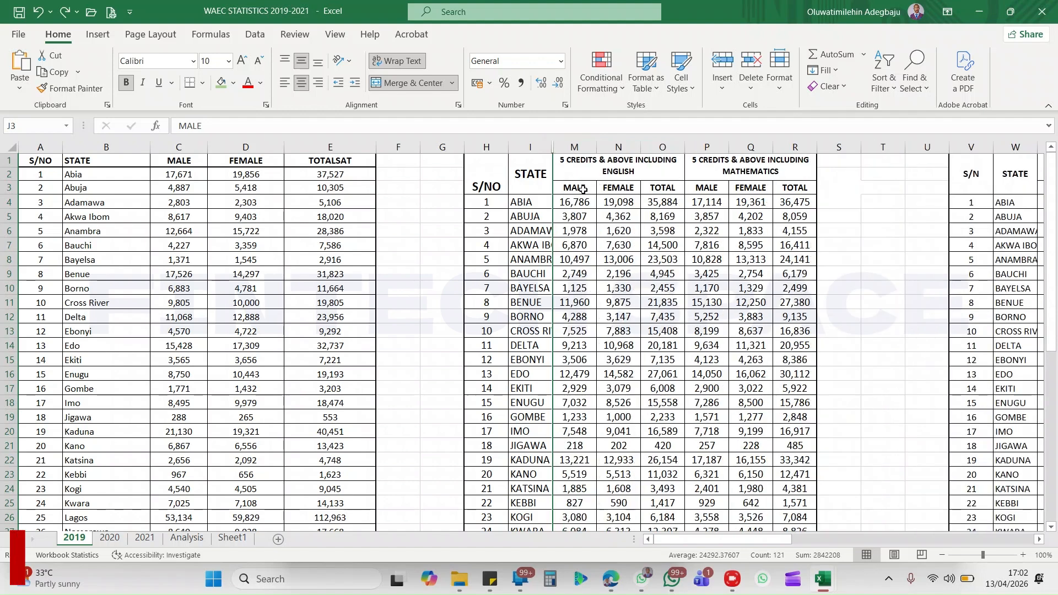
# Unhide columns J to L by applying Unhide to the surrounding columns I and M.
pyautogui.moveTo(530, 147); pyautogui.dragTo(559, 145)
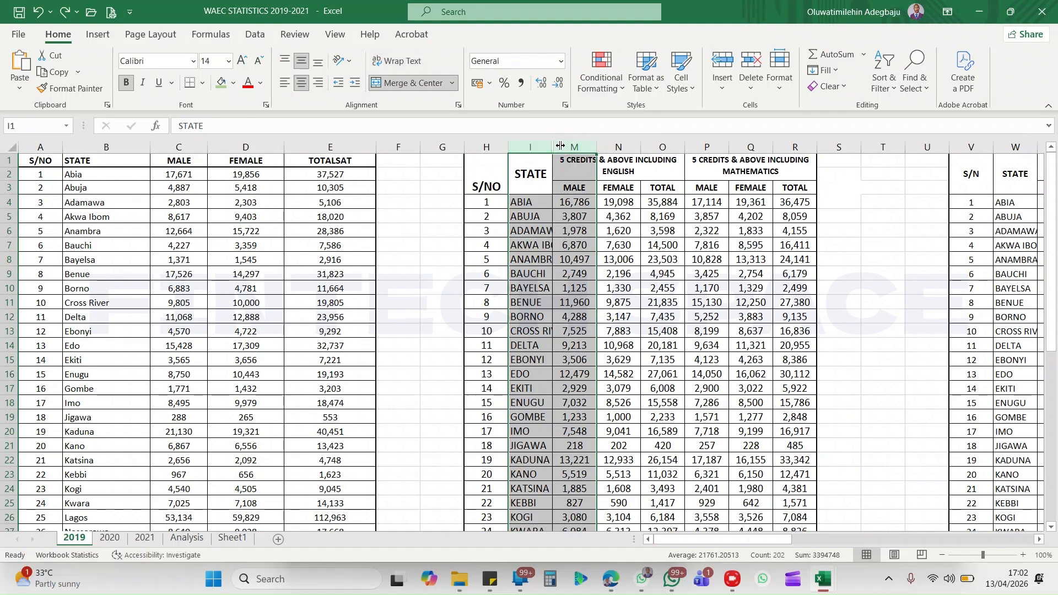
pyautogui.rightClick(562, 147)
pyautogui.click(602, 375)
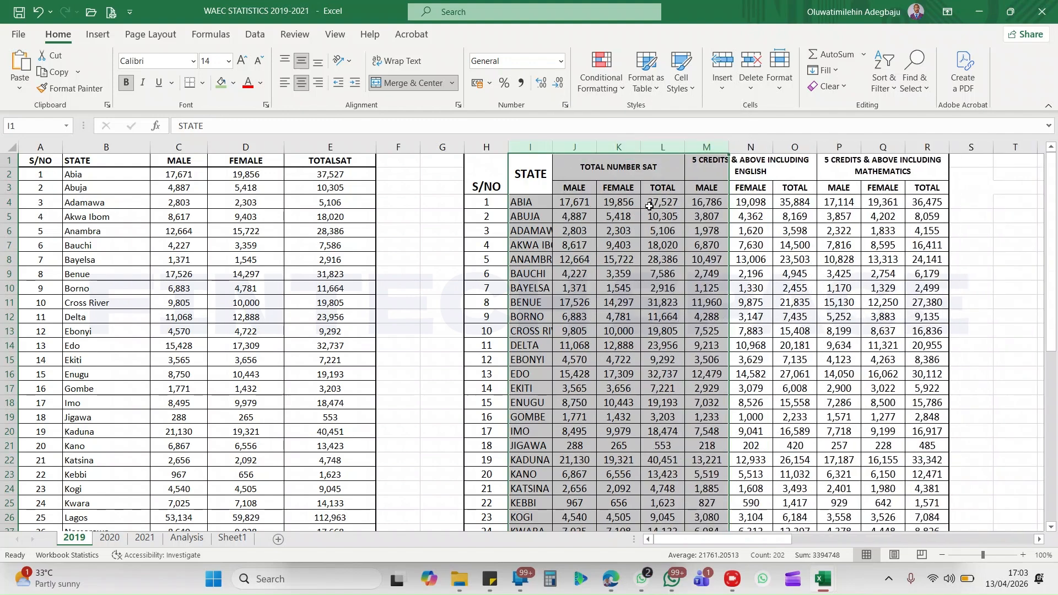
pyautogui.click(708, 170)
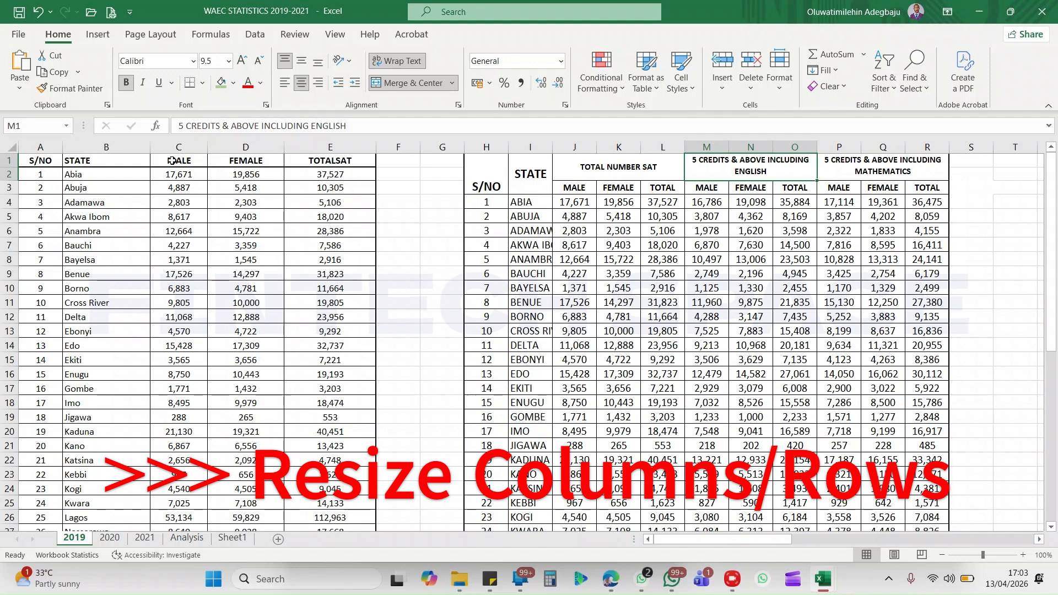
# Auto-fit the widths of the STATE column B and the TOTALSAT column E to their contents.
pyautogui.click(121, 174)
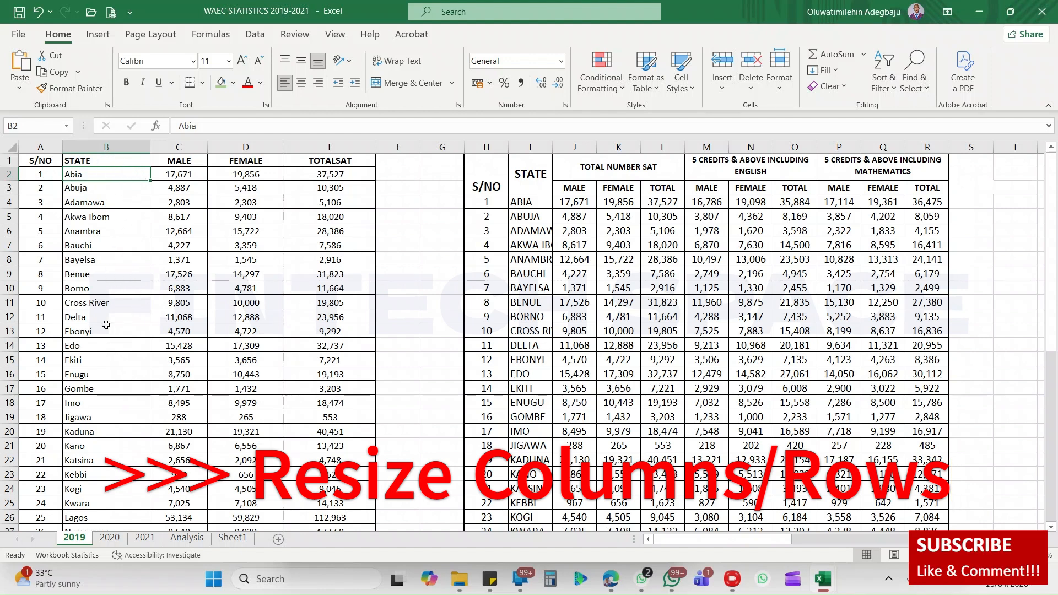
pyautogui.doubleClick(148, 146)
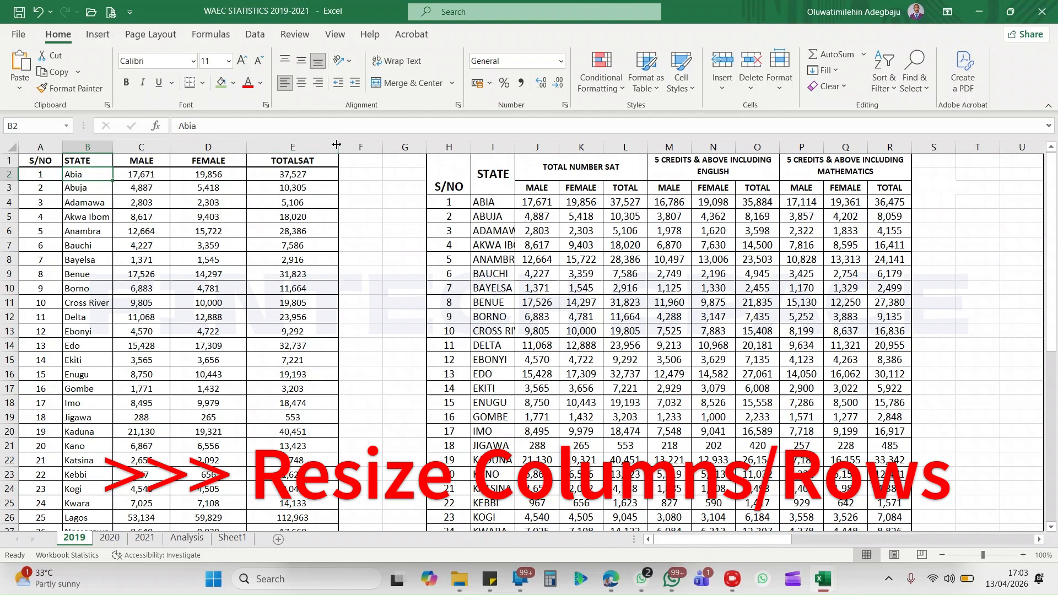
pyautogui.moveTo(321, 145)
pyautogui.mouseDown()
pyautogui.moveTo(356, 146)
pyautogui.moveTo(307, 147)
pyautogui.moveTo(324, 151)
pyautogui.mouseUp()
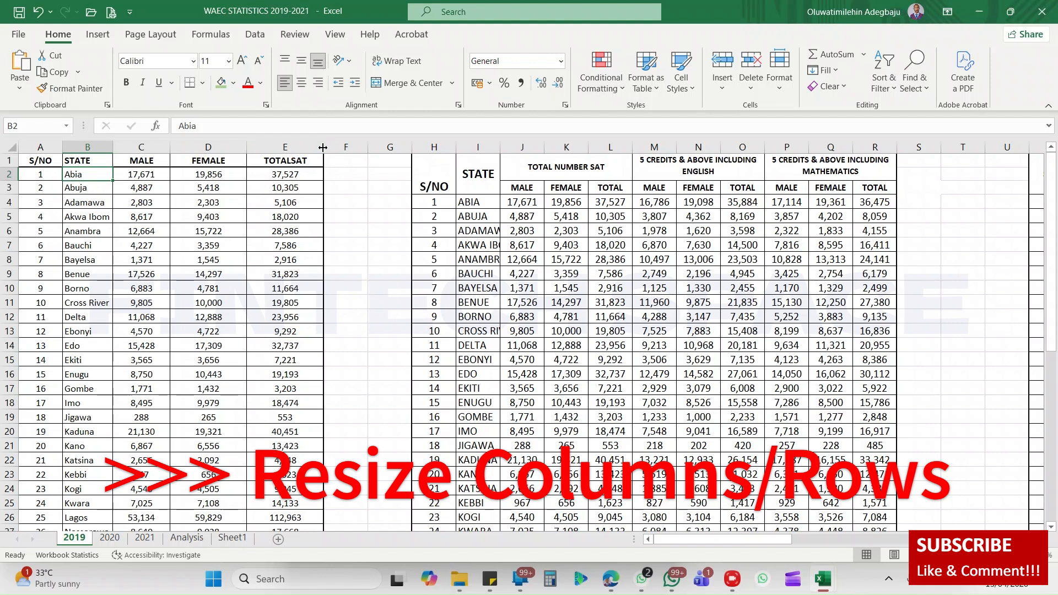
pyautogui.doubleClick(323, 147)
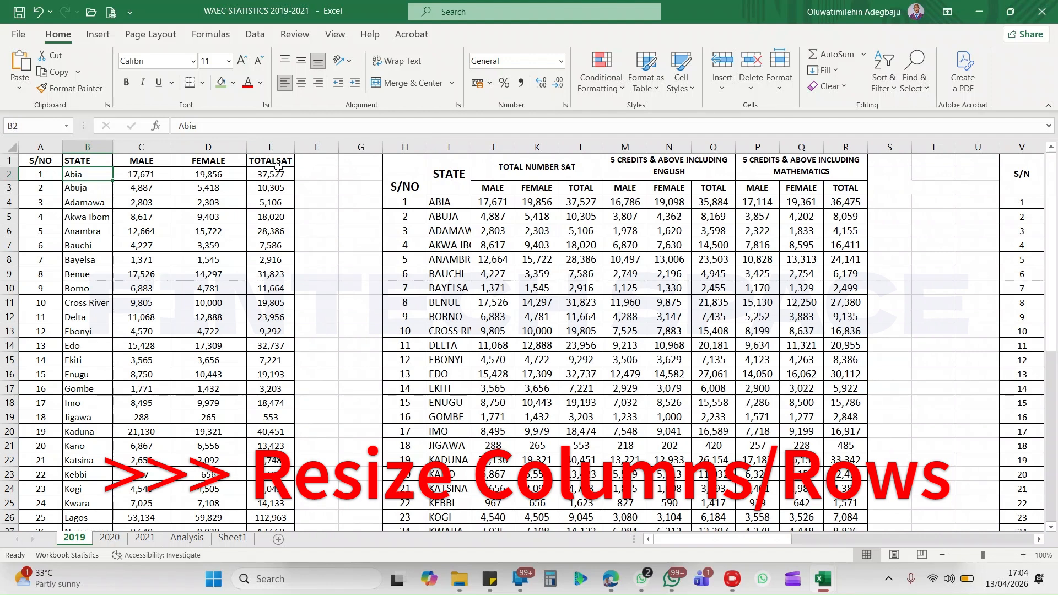
# Increase the height of the Bauchi row 7, and auto-fit it back to its contents.
pyautogui.moveTo(12, 253); pyautogui.dragTo(21, 286)
pyautogui.doubleClick(11, 287)
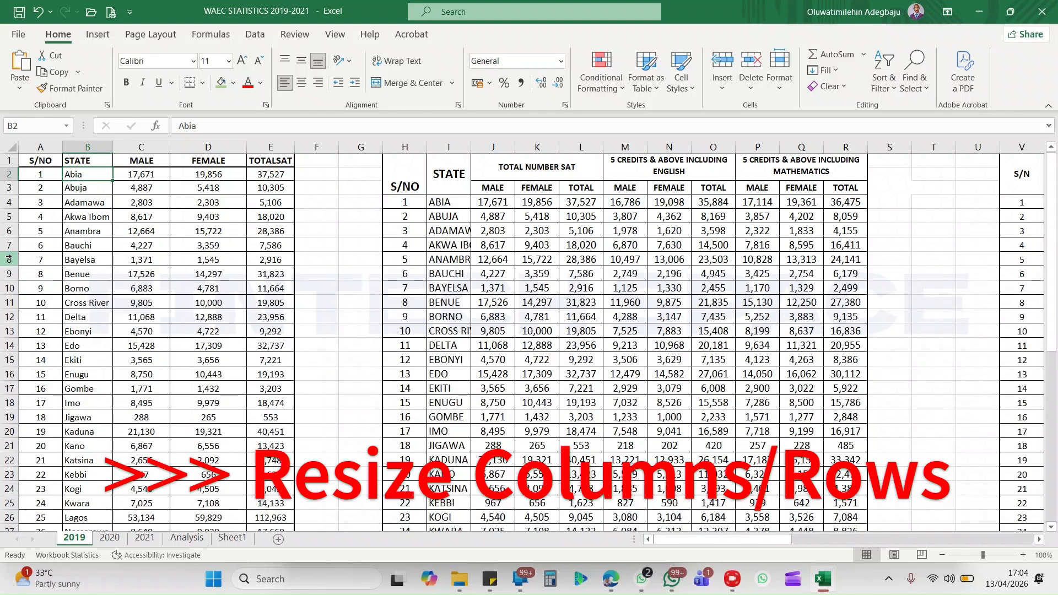